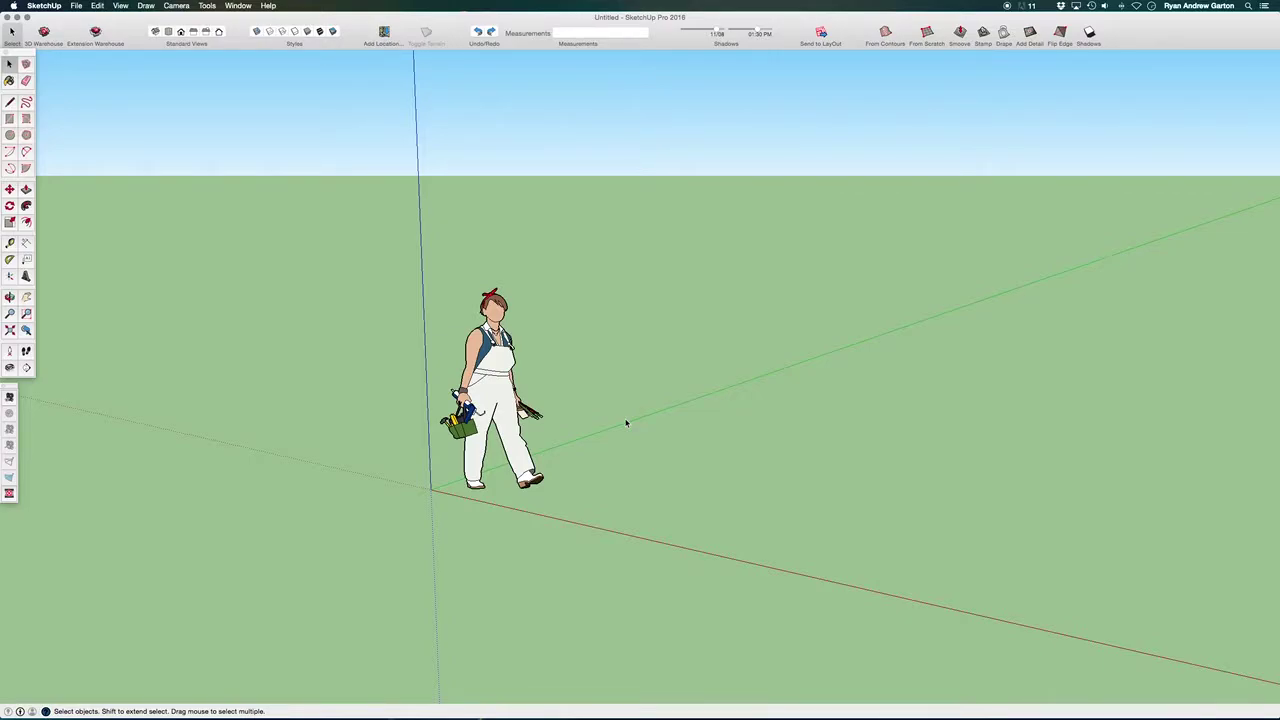
Step: Move the person figure about two feet to the right
{"action": "left_click", "coordinate": [500, 437]}
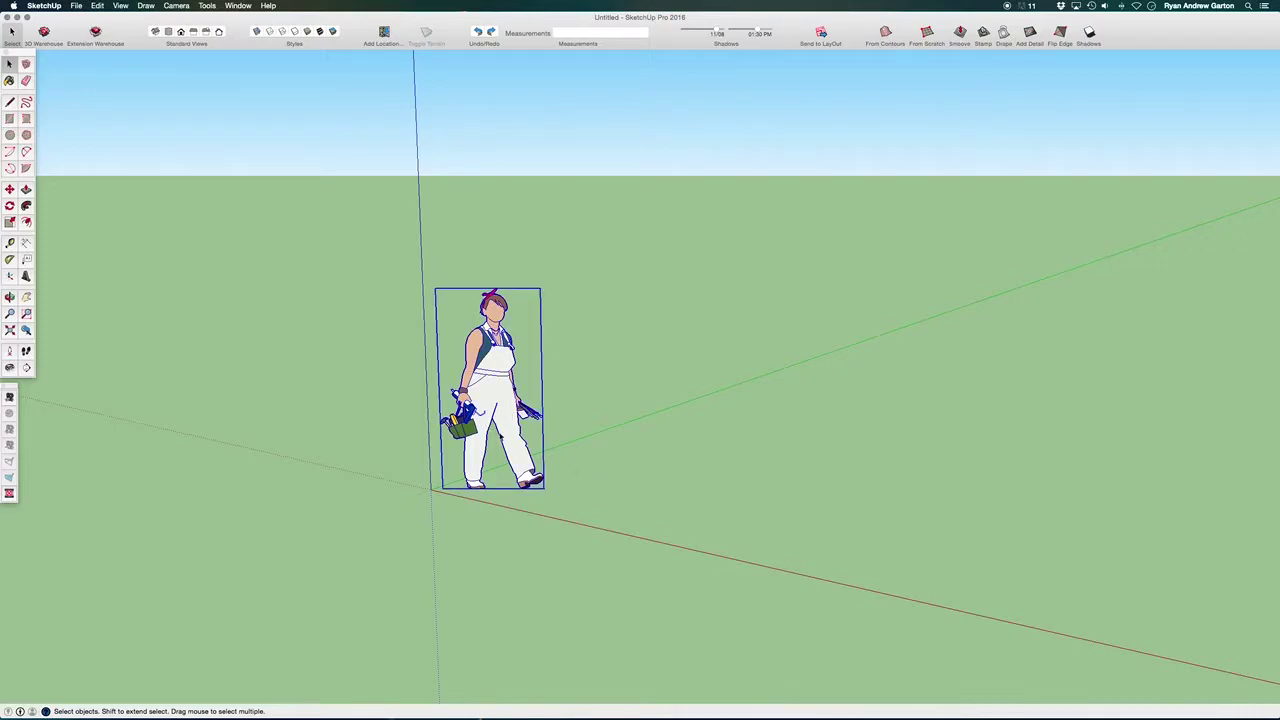
{"action": "key", "text": "m"}
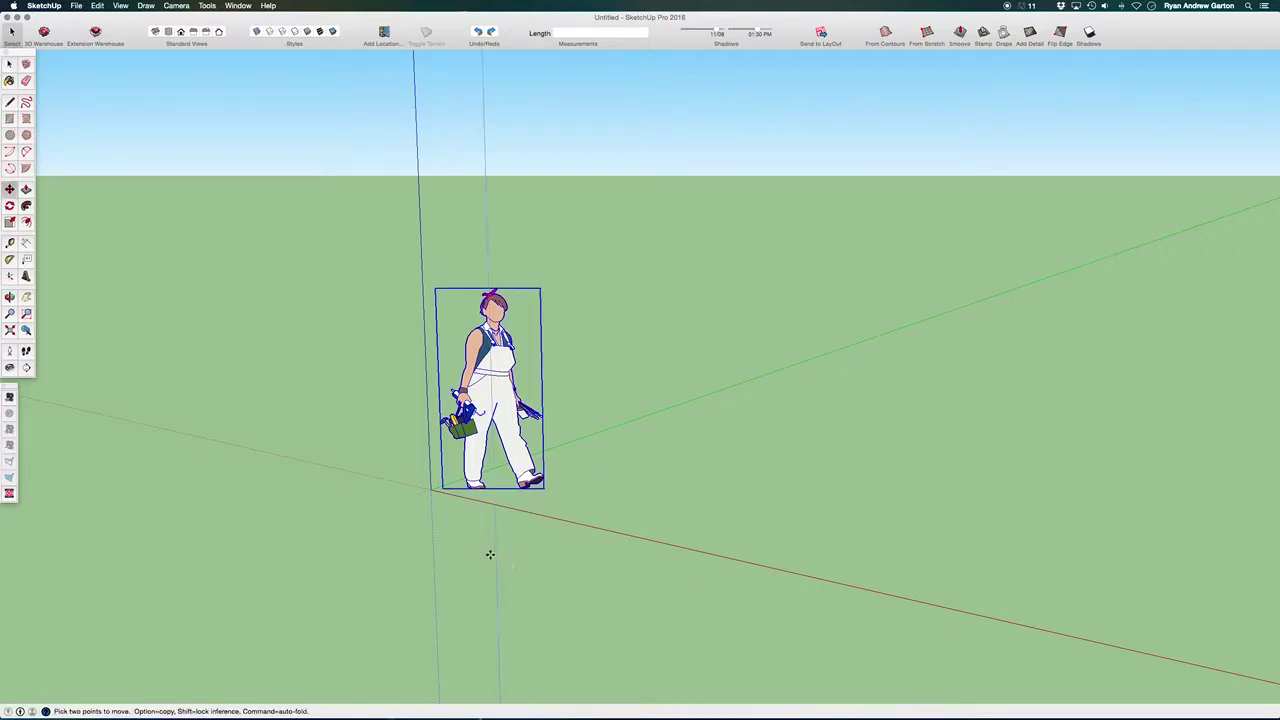
{"action": "left_click", "coordinate": [431, 490]}
{"action": "left_click", "coordinate": [494, 506]}
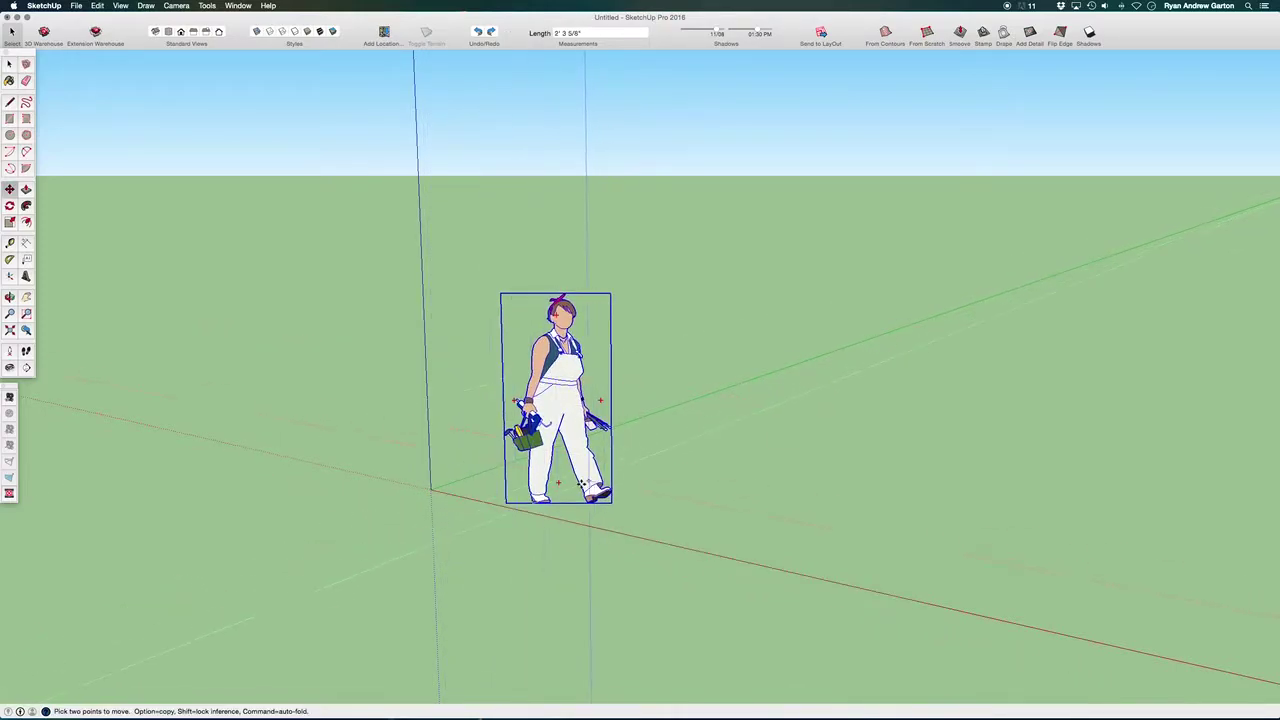
Step: Draw a 12,12 square at the axis origin, redoing a wrongly sized first attempt
{"action": "key", "text": "r"}
{"action": "left_click", "coordinate": [432, 490]}
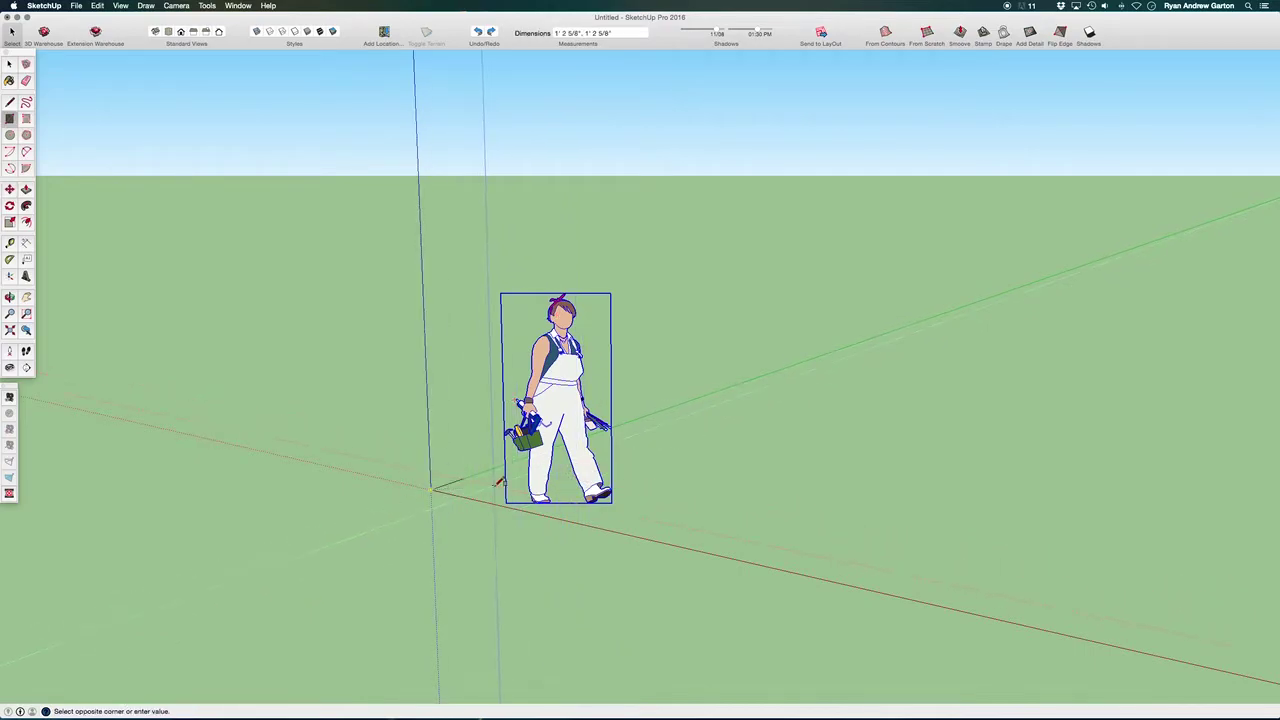
{"action": "type", "text": "12"}
{"action": "key", "text": "Return"}
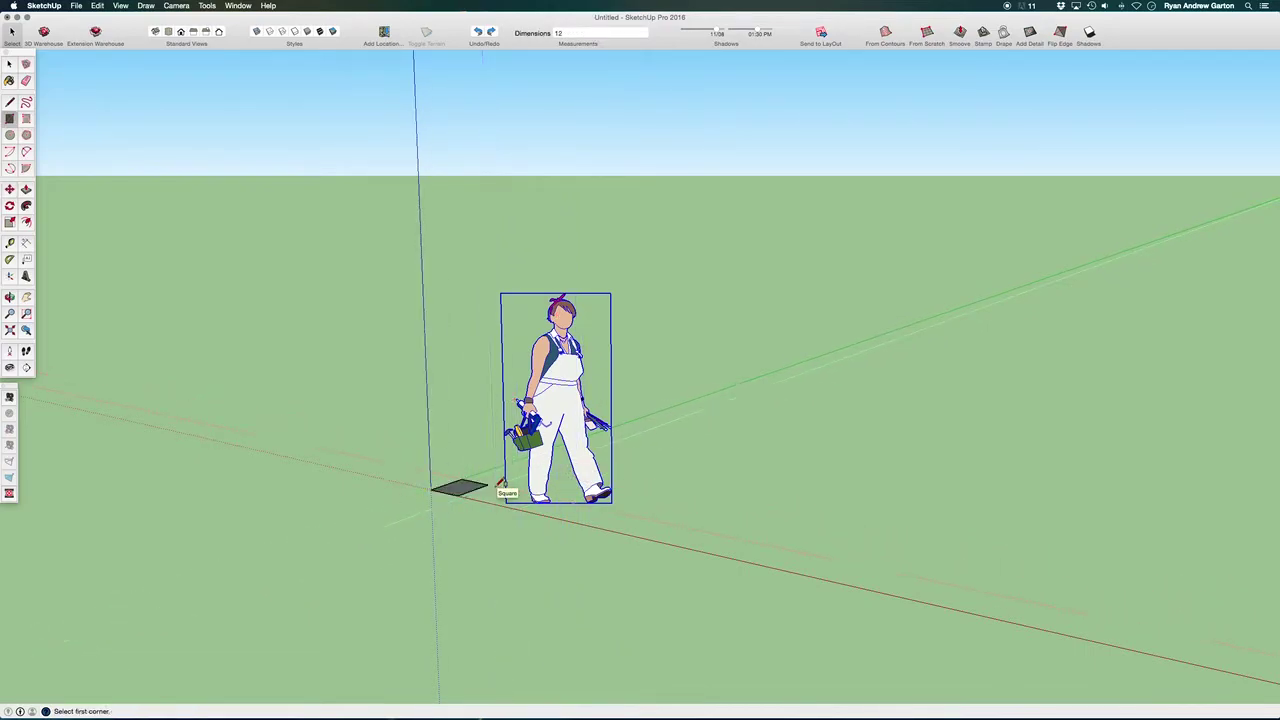
{"action": "key", "text": "super+z"}
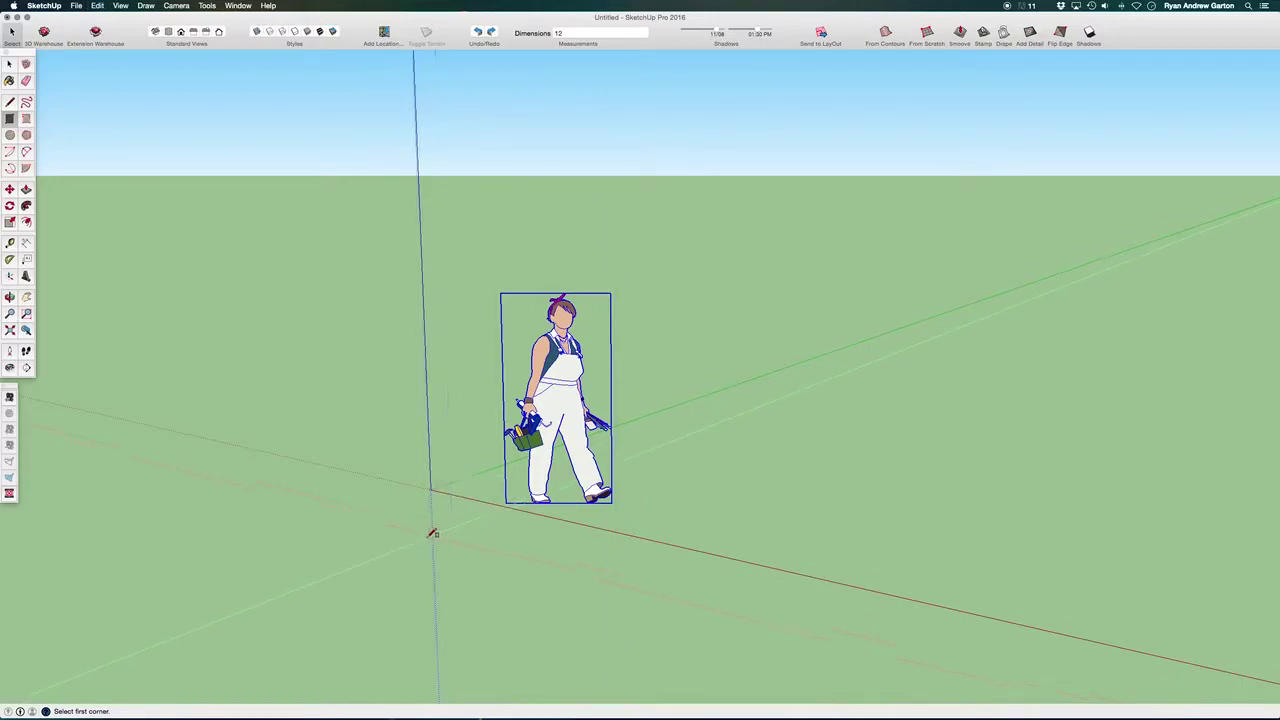
{"action": "left_click", "coordinate": [434, 489]}
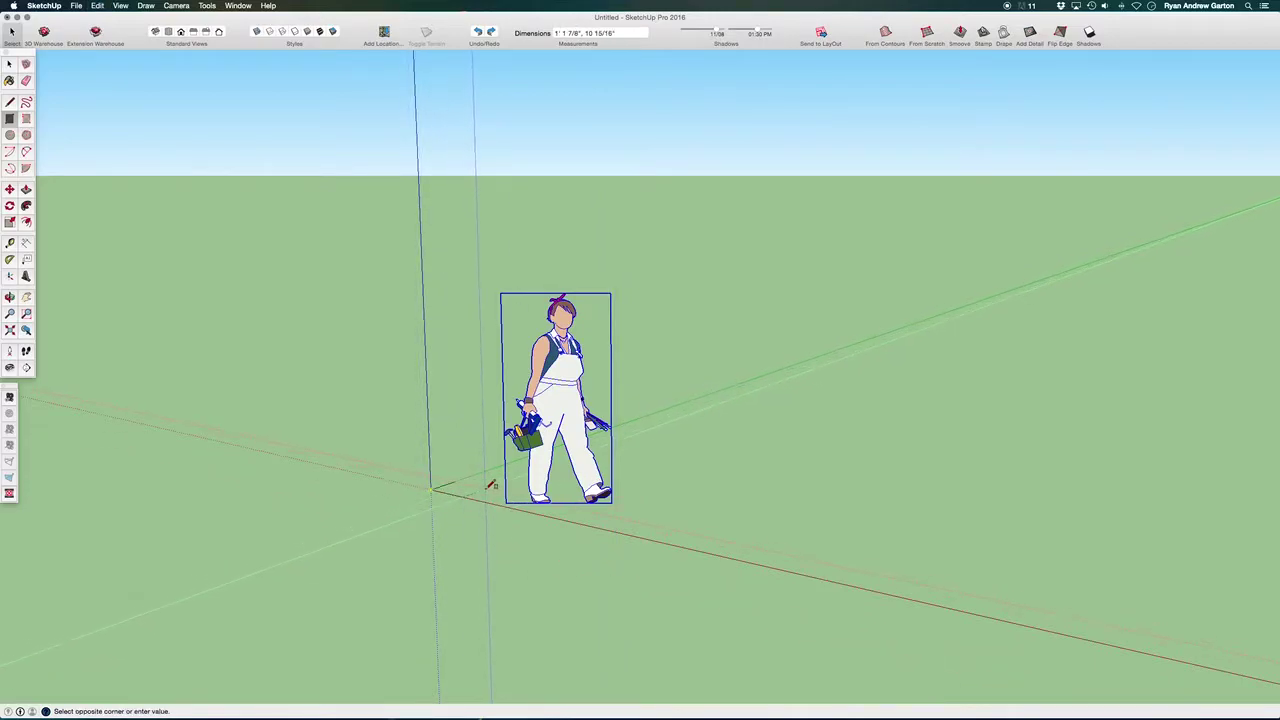
{"action": "type", "text": "12,12"}
{"action": "key", "text": "Return"}
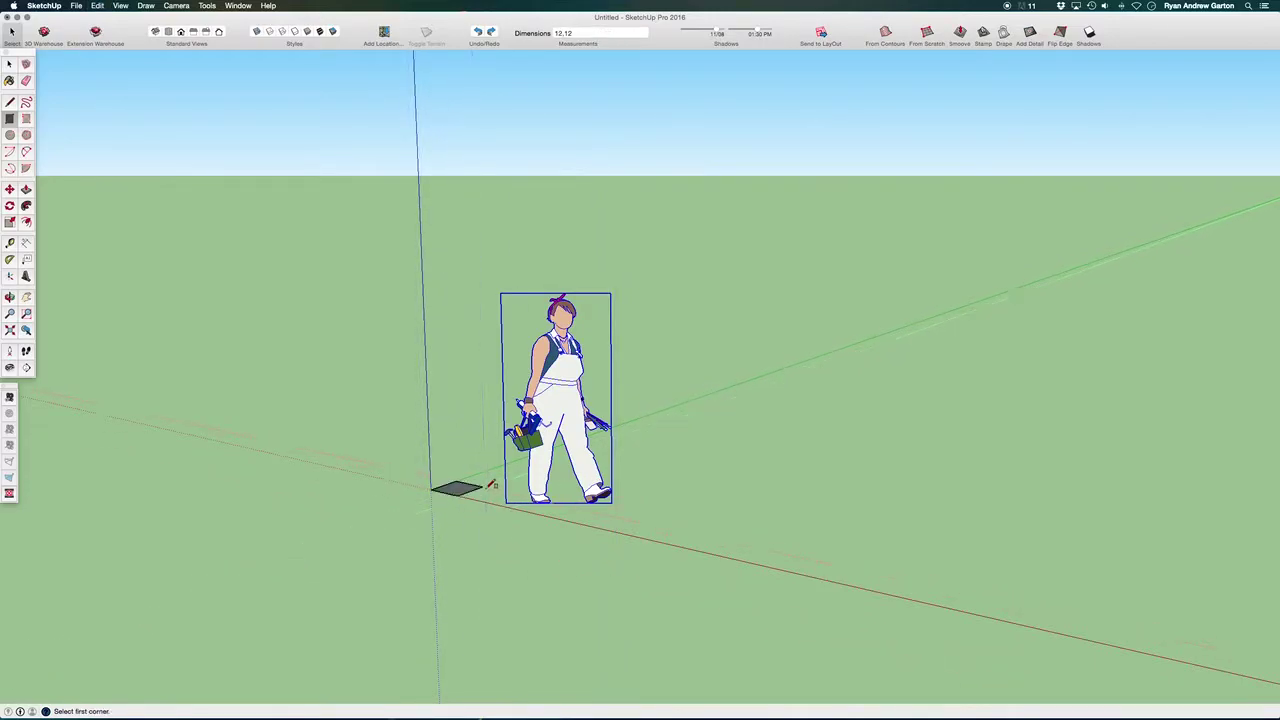
Step: Push/Pull the square up 12 inches inside its group to form a 1-foot cube
{"action": "key", "text": "space"}
{"action": "left_click", "coordinate": [466, 490]}
{"action": "double_click", "coordinate": [463, 490]}
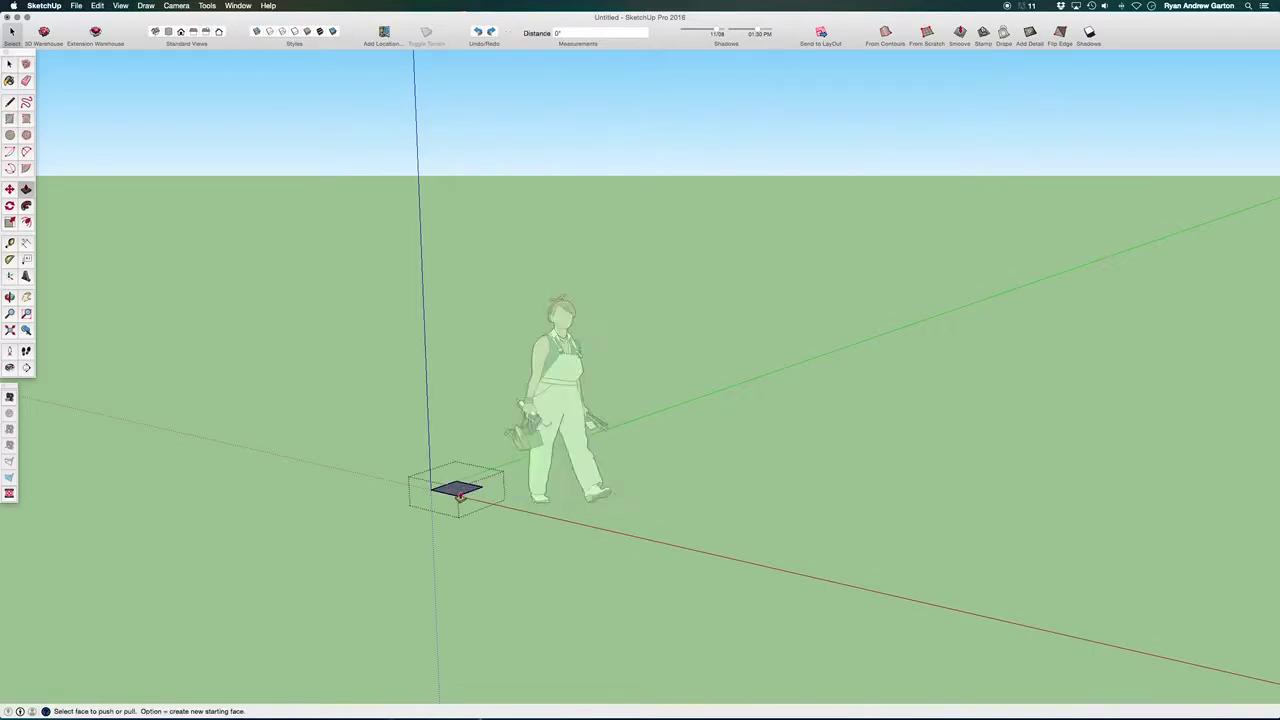
{"action": "key", "text": "p"}
{"action": "left_click", "coordinate": [462, 488]}
{"action": "type", "text": "12"}
{"action": "key", "text": "Return"}
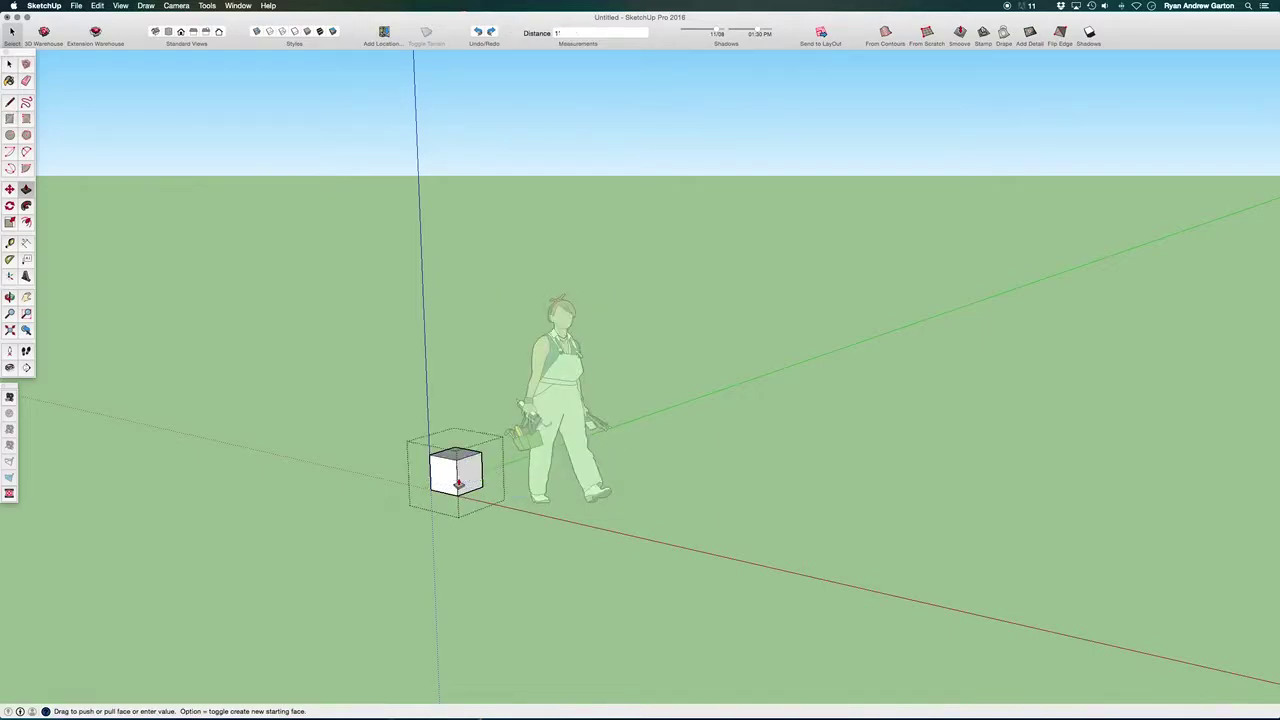
{"action": "key", "text": "space"}
{"action": "key", "text": "Escape"}
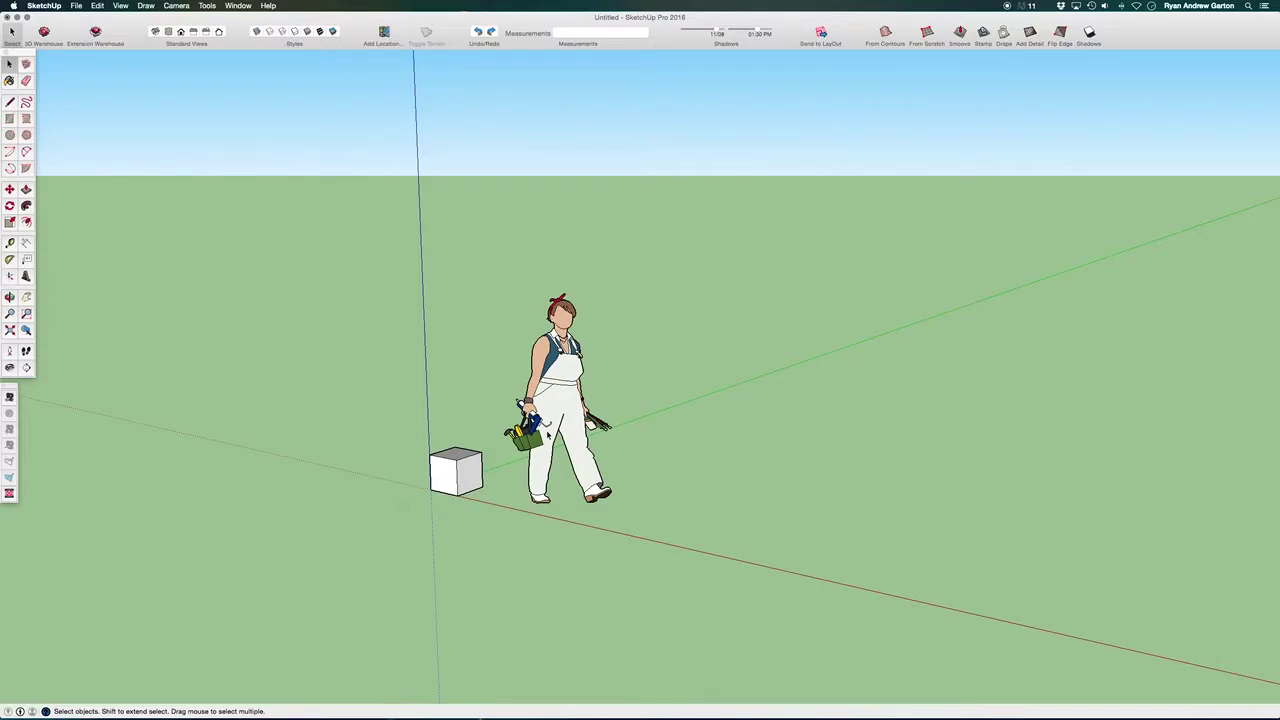
Step: Add a scene from the current view in the Scenes panel and name it 'Persp'
{"action": "left_click", "coordinate": [237, 6]}
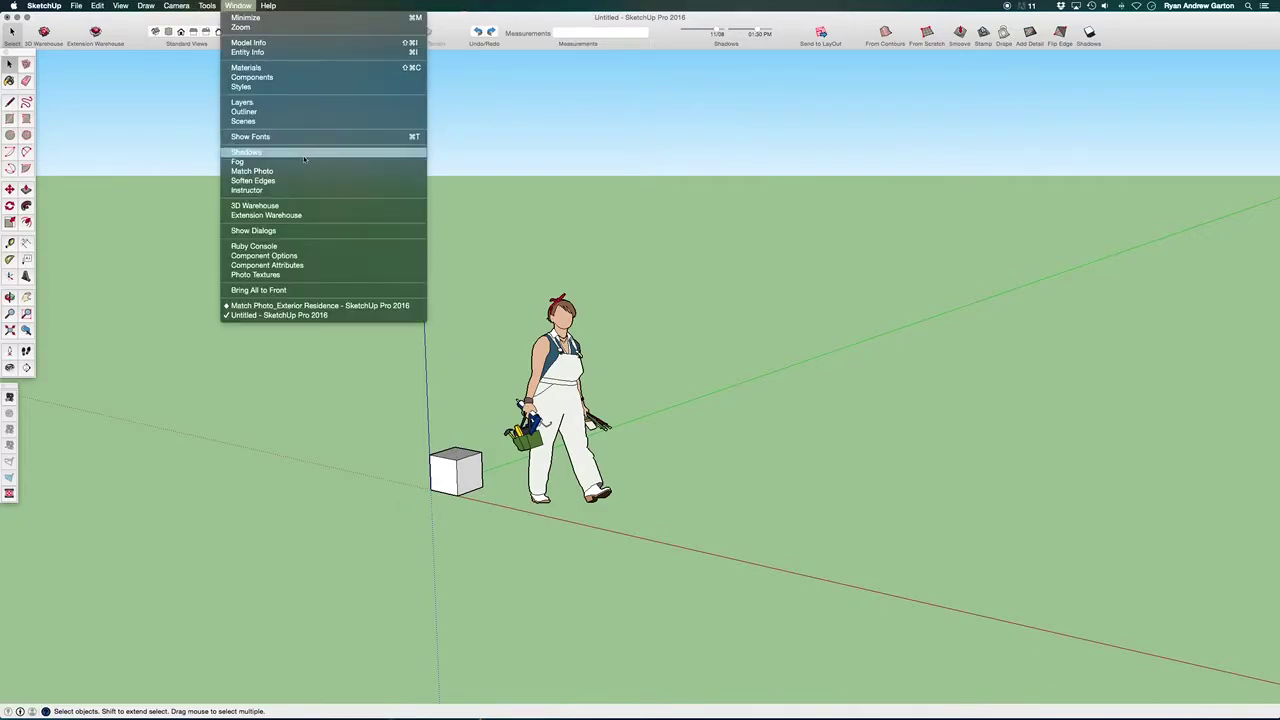
{"action": "left_click", "coordinate": [289, 121]}
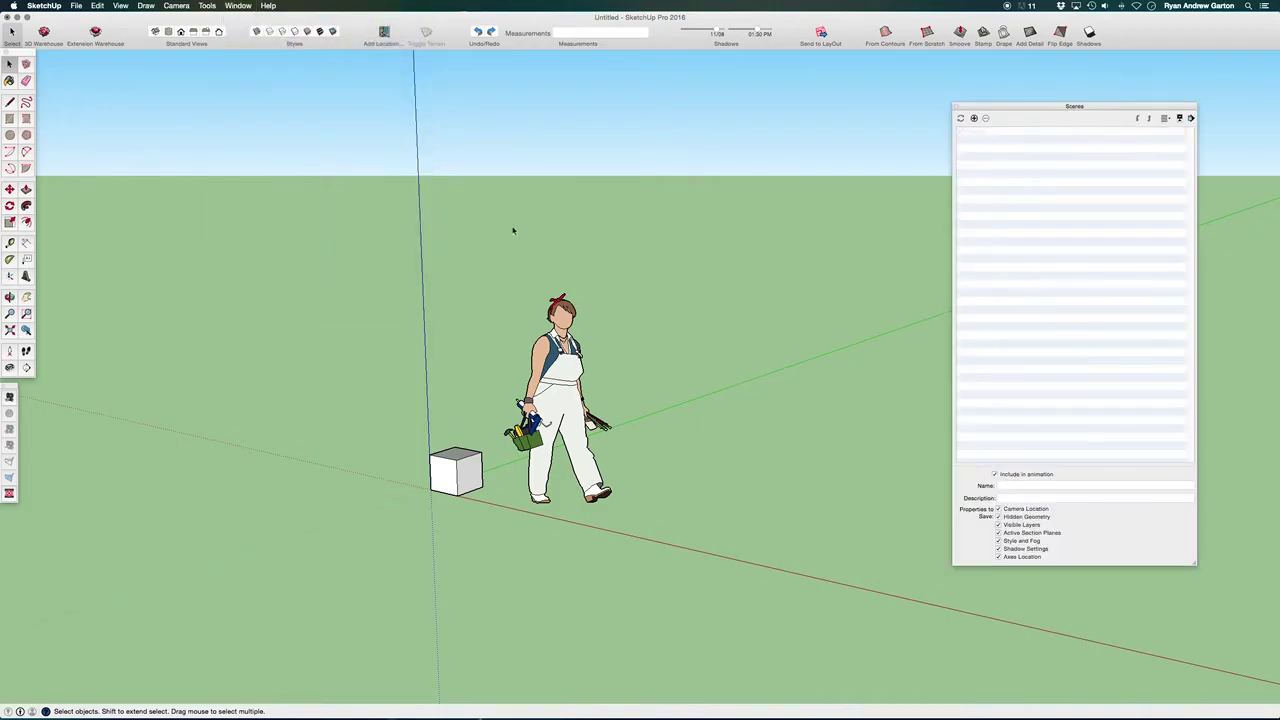
{"action": "left_click", "coordinate": [973, 118]}
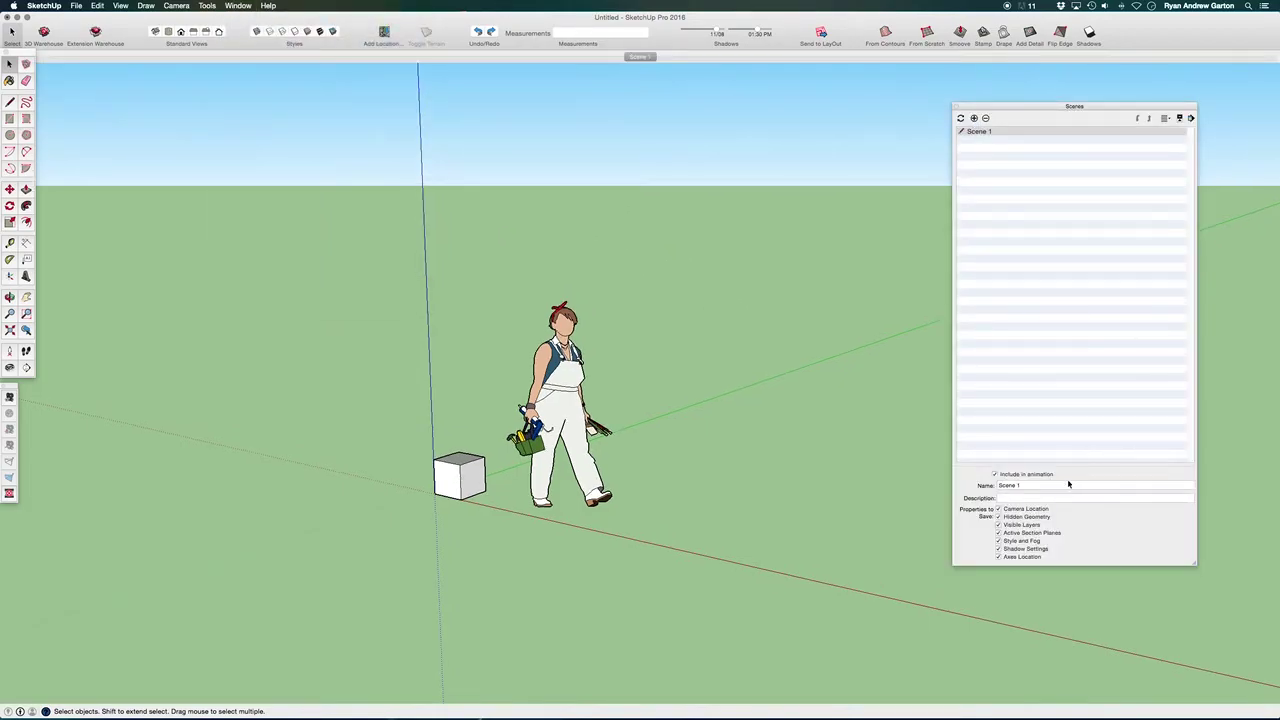
{"action": "left_click", "coordinate": [1066, 486]}
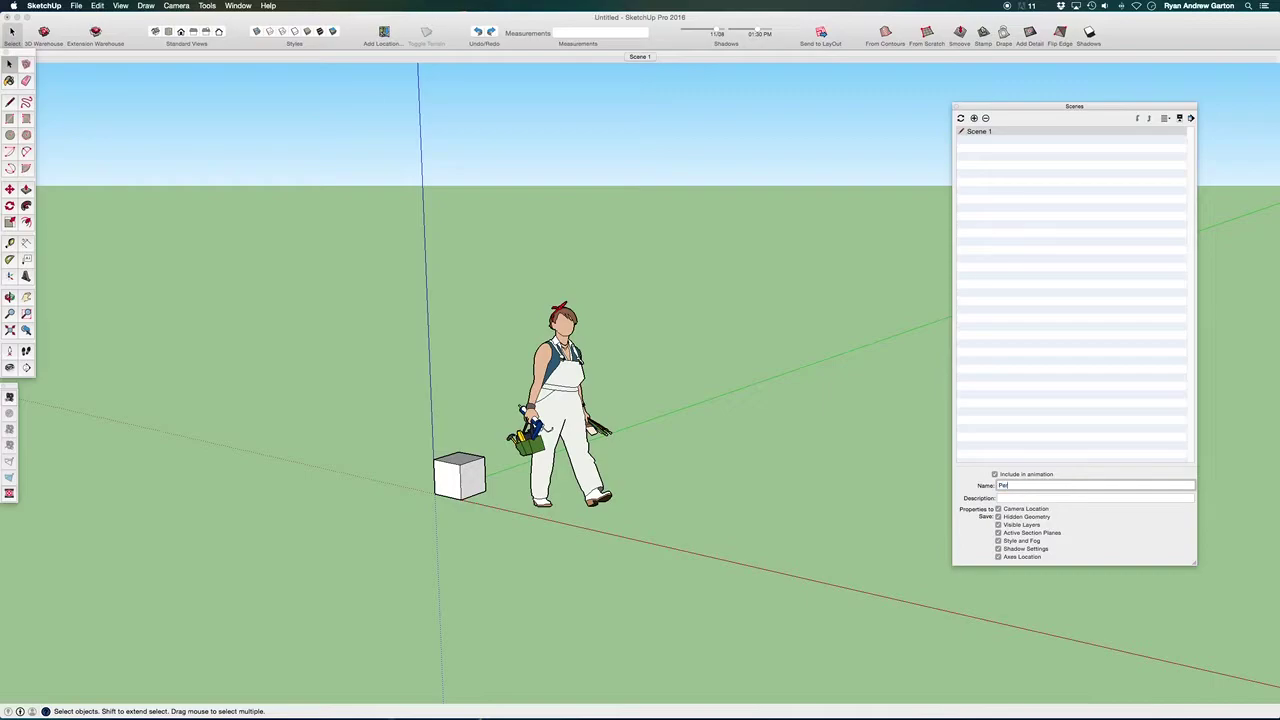
{"action": "type", "text": "Persp"}
{"action": "key", "text": "Return"}
{"action": "left_click", "coordinate": [957, 106]}
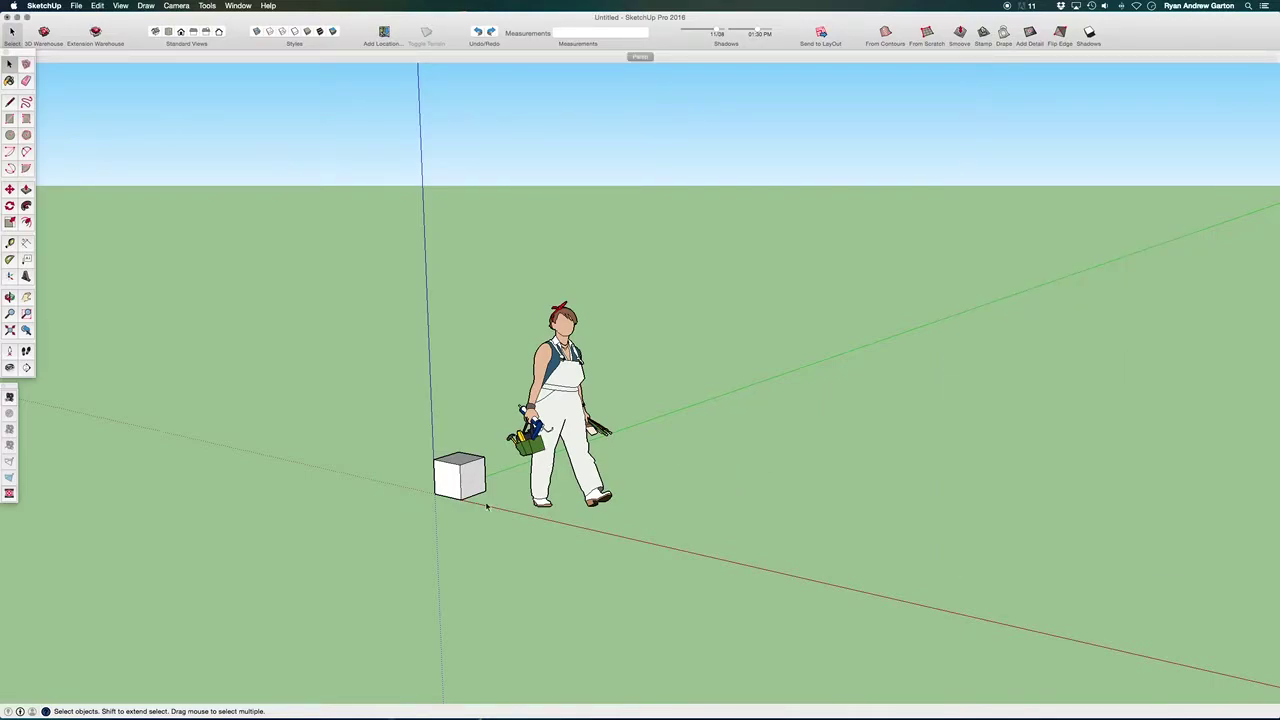
{"action": "scroll", "coordinate": [506, 486], "scroll_direction": "up", "scroll_amount": 3}
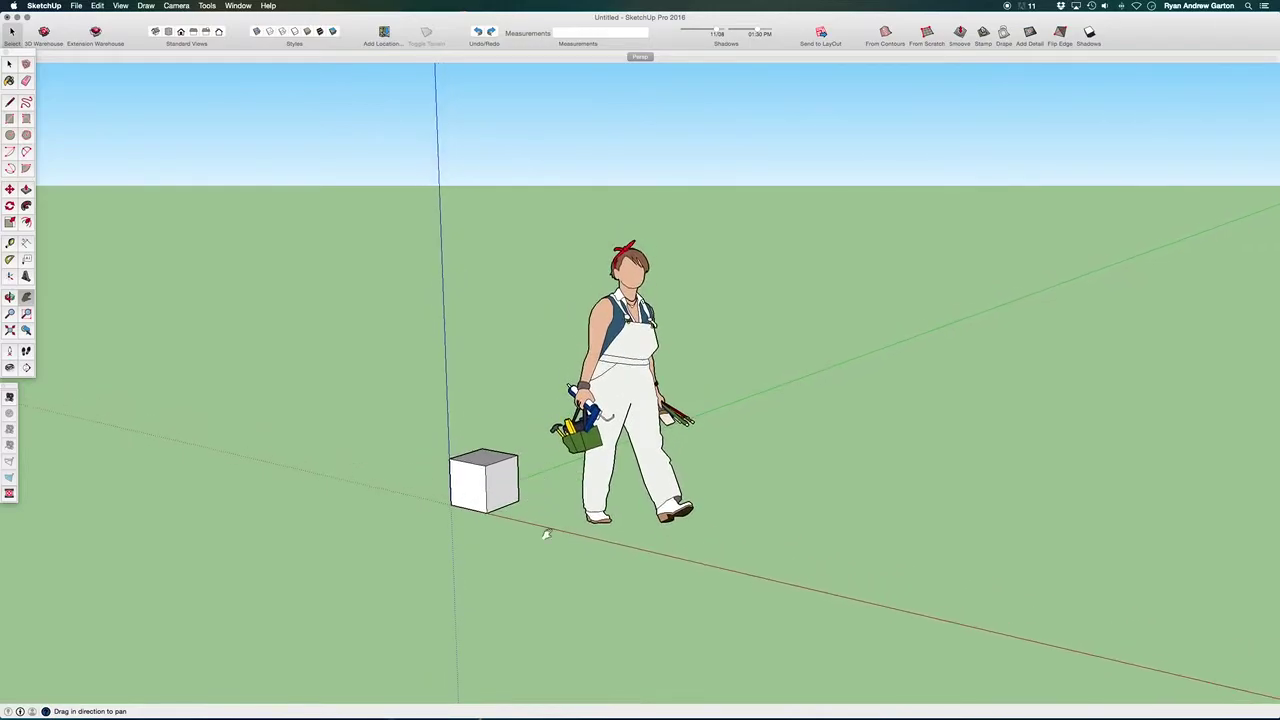
Step: Load KITCHEN.jpg from the Match Photo Reference folder with Camera > Match New Photo
{"action": "left_click", "coordinate": [177, 6]}
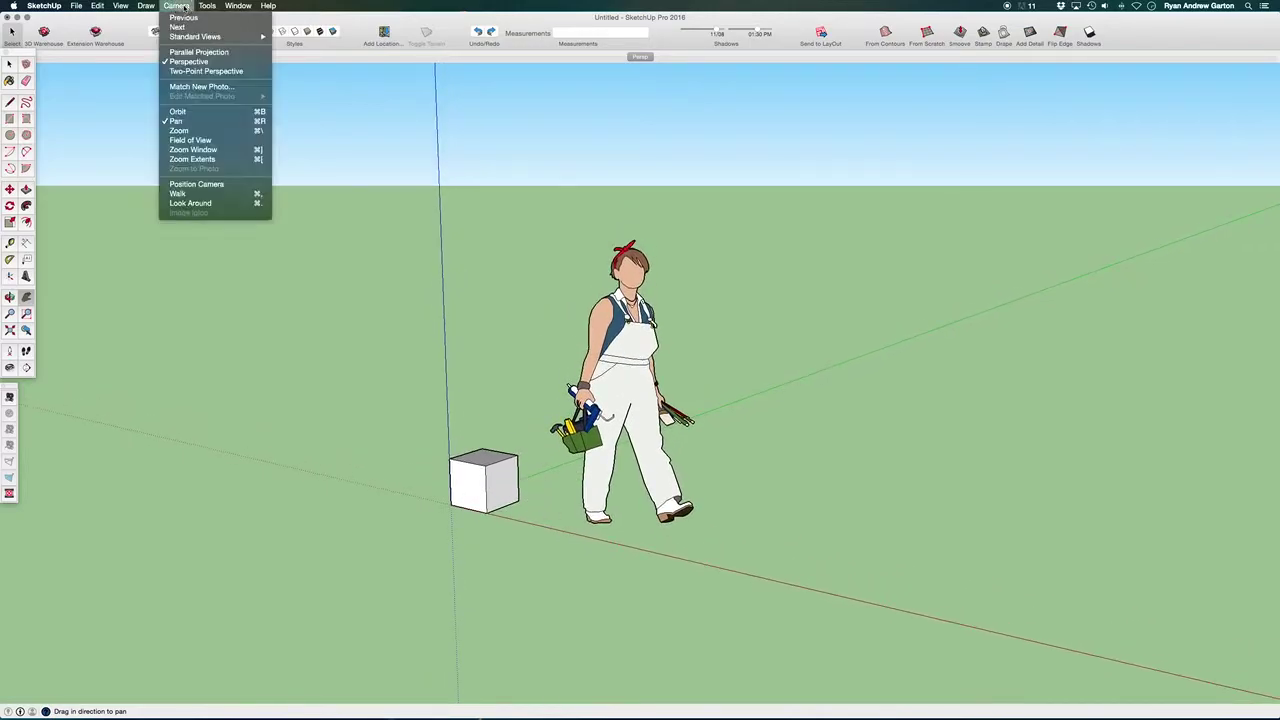
{"action": "left_click", "coordinate": [202, 87]}
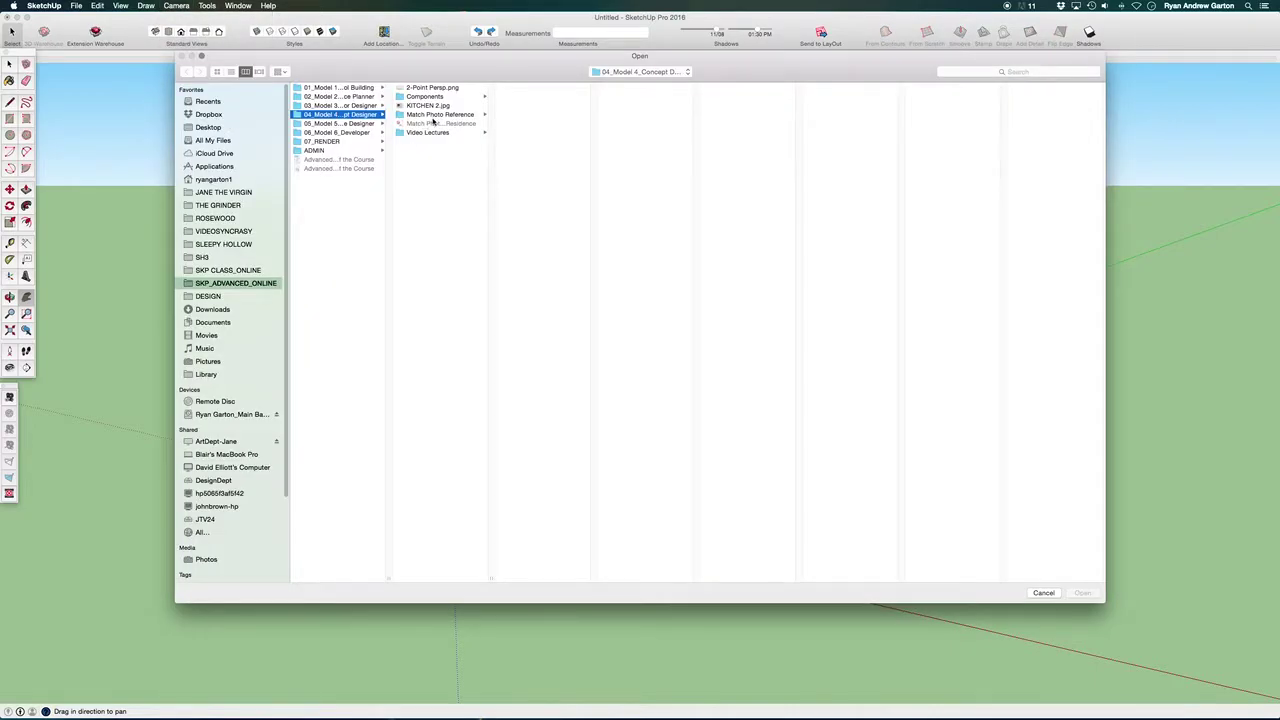
{"action": "left_click", "coordinate": [430, 114]}
{"action": "left_click", "coordinate": [530, 114]}
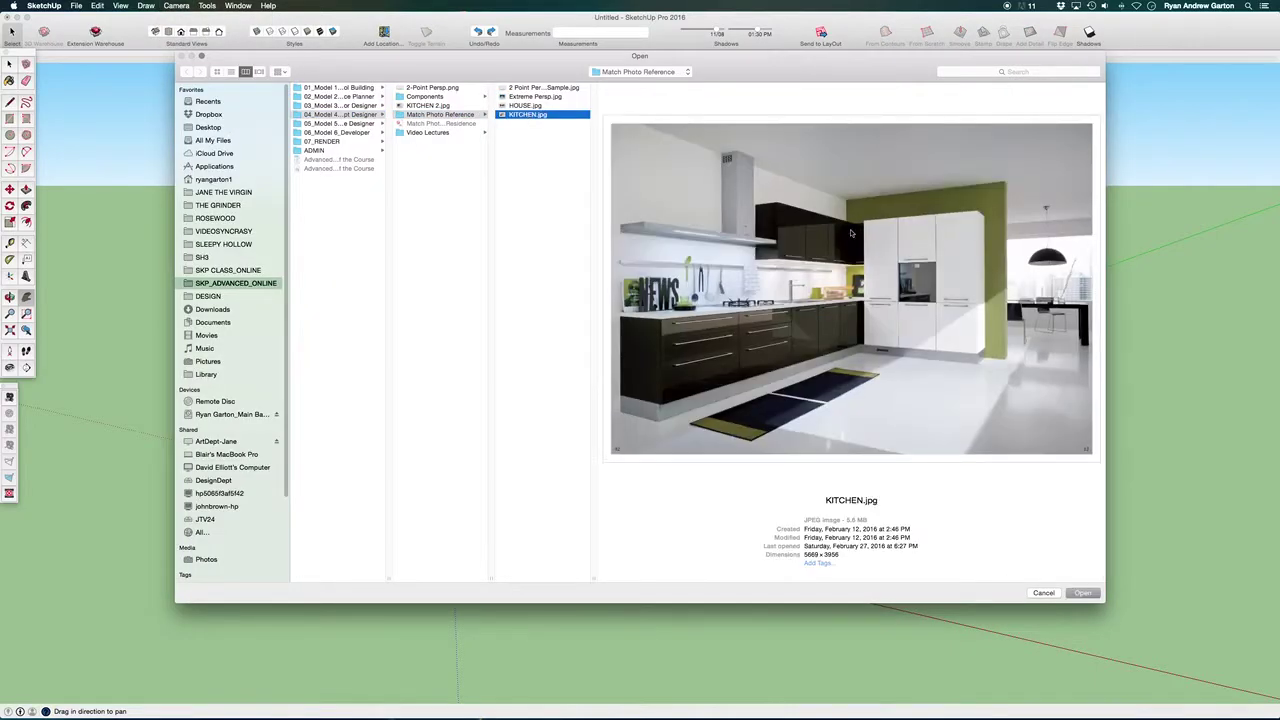
{"action": "left_click", "coordinate": [1090, 593]}
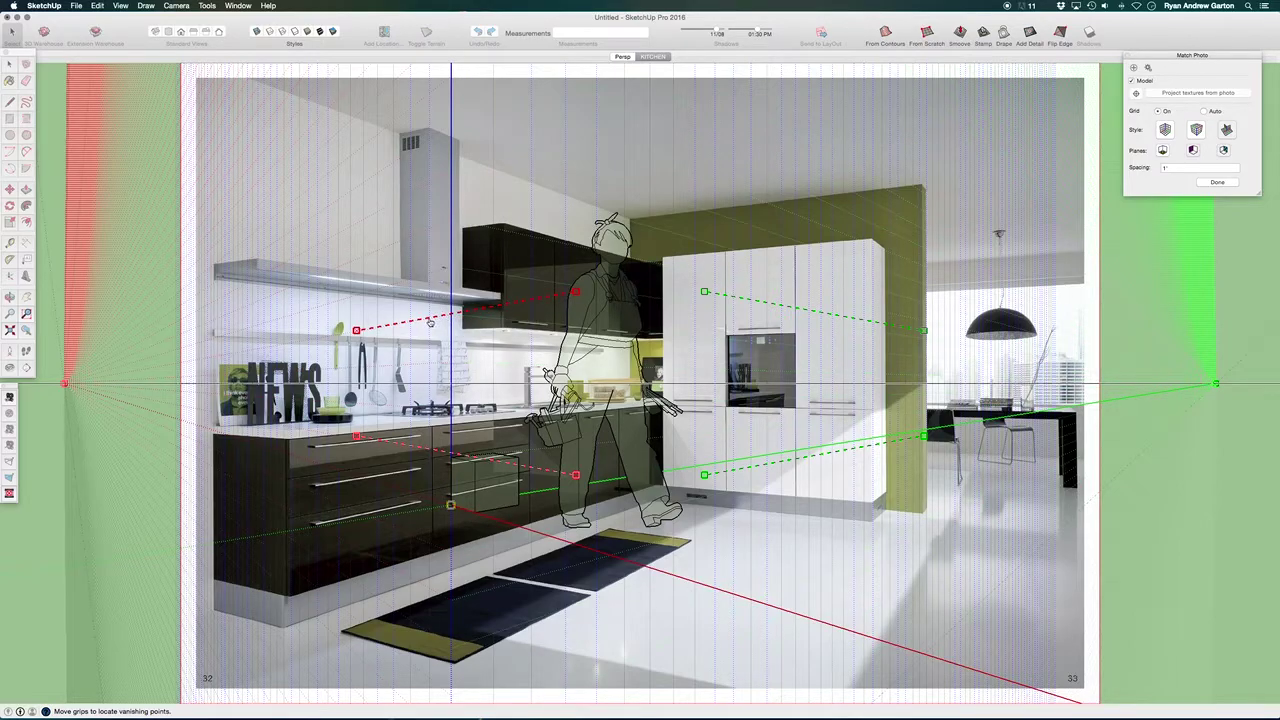
Step: Drag the red and green perspective bars onto the hood edge, cabinetry and cabinet base corner
{"action": "left_click_drag", "start_coordinate": [723, 295], "coordinate": [681, 243]}
{"action": "left_click_drag", "start_coordinate": [505, 311], "coordinate": [782, 184]}
{"action": "left_click_drag", "start_coordinate": [447, 450], "coordinate": [431, 559]}
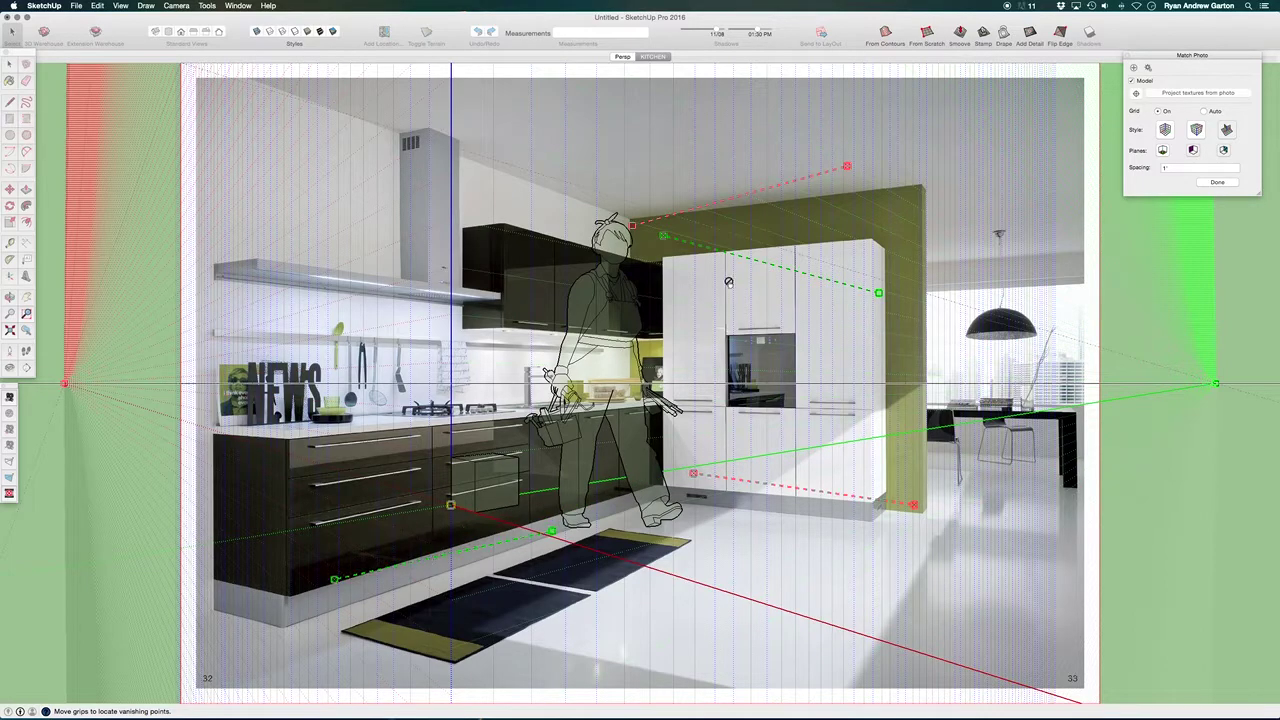
{"action": "left_click_drag", "start_coordinate": [733, 259], "coordinate": [330, 130]}
{"action": "left_click_drag", "start_coordinate": [916, 506], "coordinate": [921, 511]}
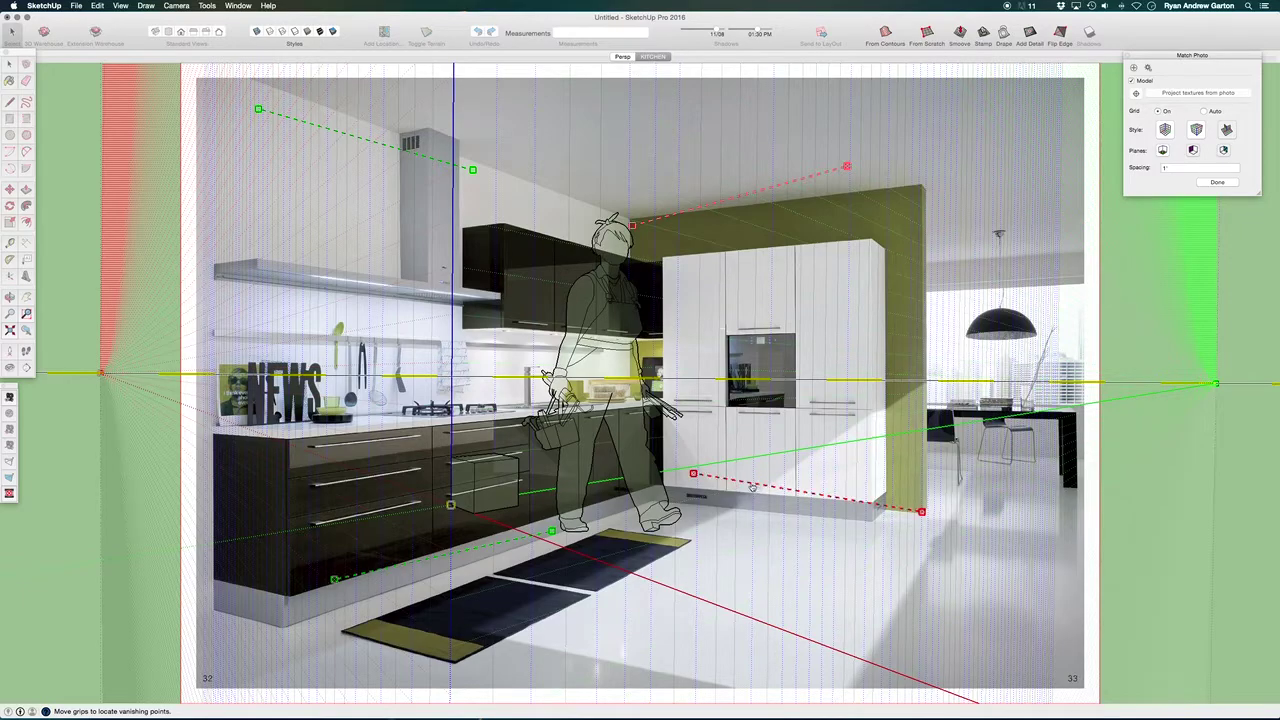
Step: Snap the red bar endpoints onto the cabinet base edge and the olive wall's top edge
{"action": "left_click_drag", "start_coordinate": [751, 481], "coordinate": [720, 510]}
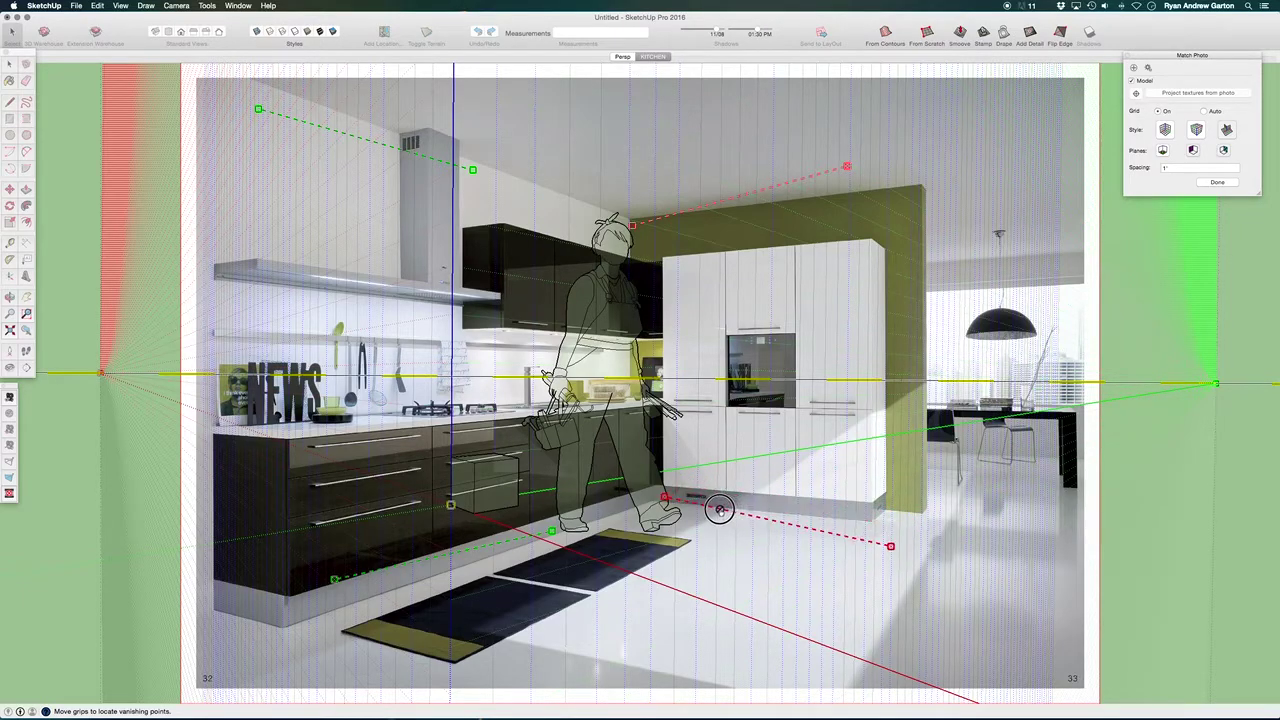
{"action": "scroll", "coordinate": [664, 508], "scroll_direction": "down", "scroll_amount": 2}
{"action": "scroll", "coordinate": [664, 508], "scroll_direction": "up", "scroll_amount": 6}
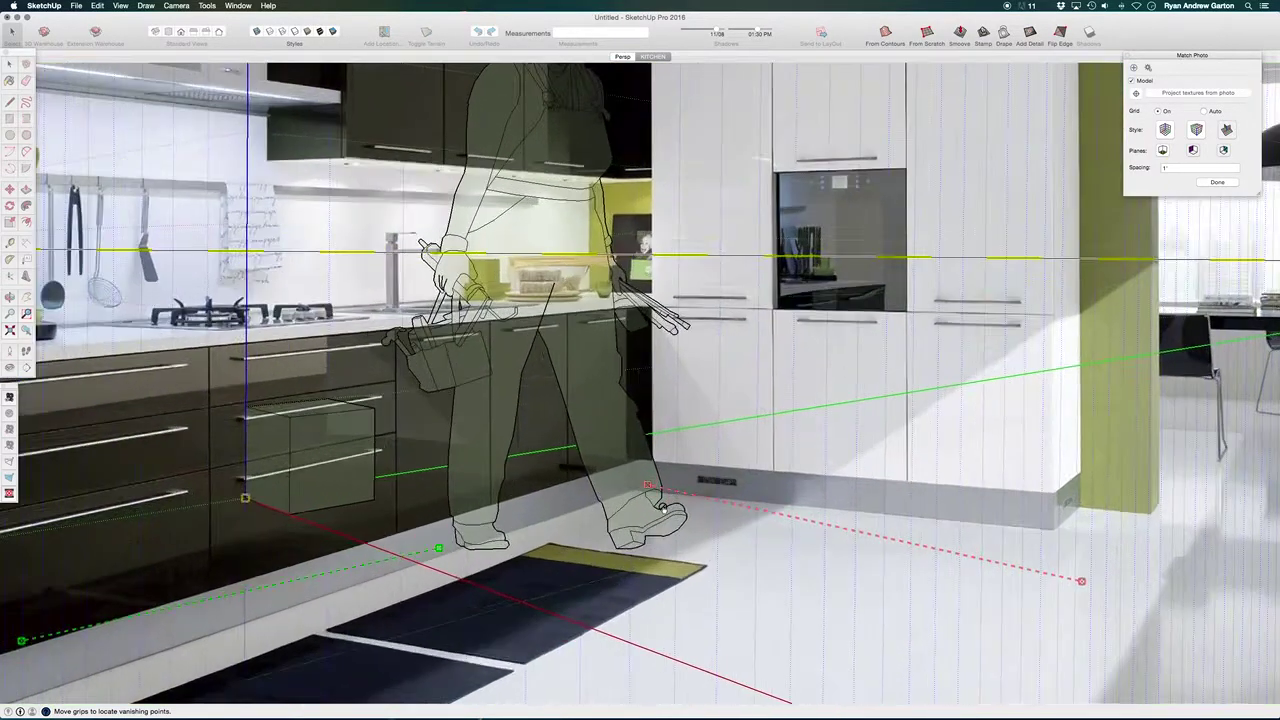
{"action": "scroll", "coordinate": [663, 508], "scroll_direction": "up", "scroll_amount": 5}
{"action": "left_click_drag", "start_coordinate": [632, 467], "coordinate": [603, 480]}
{"action": "scroll", "coordinate": [590, 470], "scroll_direction": "up", "scroll_amount": 3}
{"action": "scroll", "coordinate": [575, 470], "scroll_direction": "down", "scroll_amount": 2}
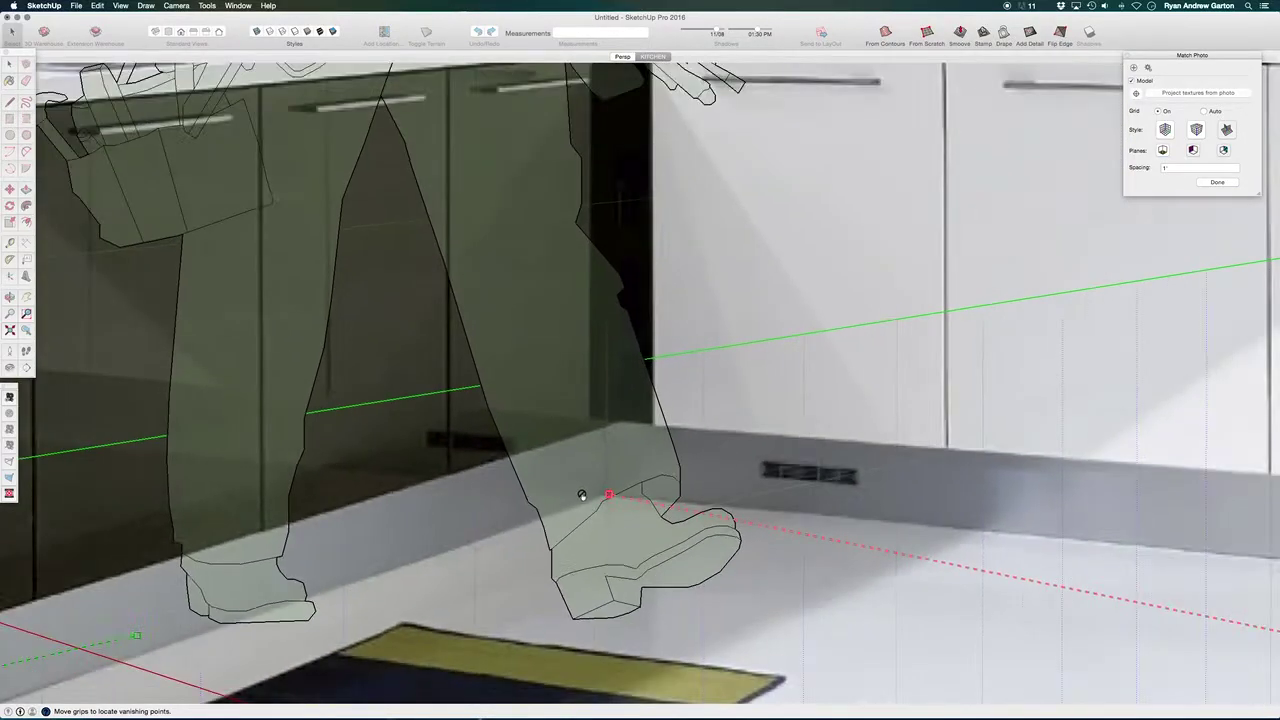
{"action": "scroll", "coordinate": [582, 495], "scroll_direction": "down", "scroll_amount": 8}
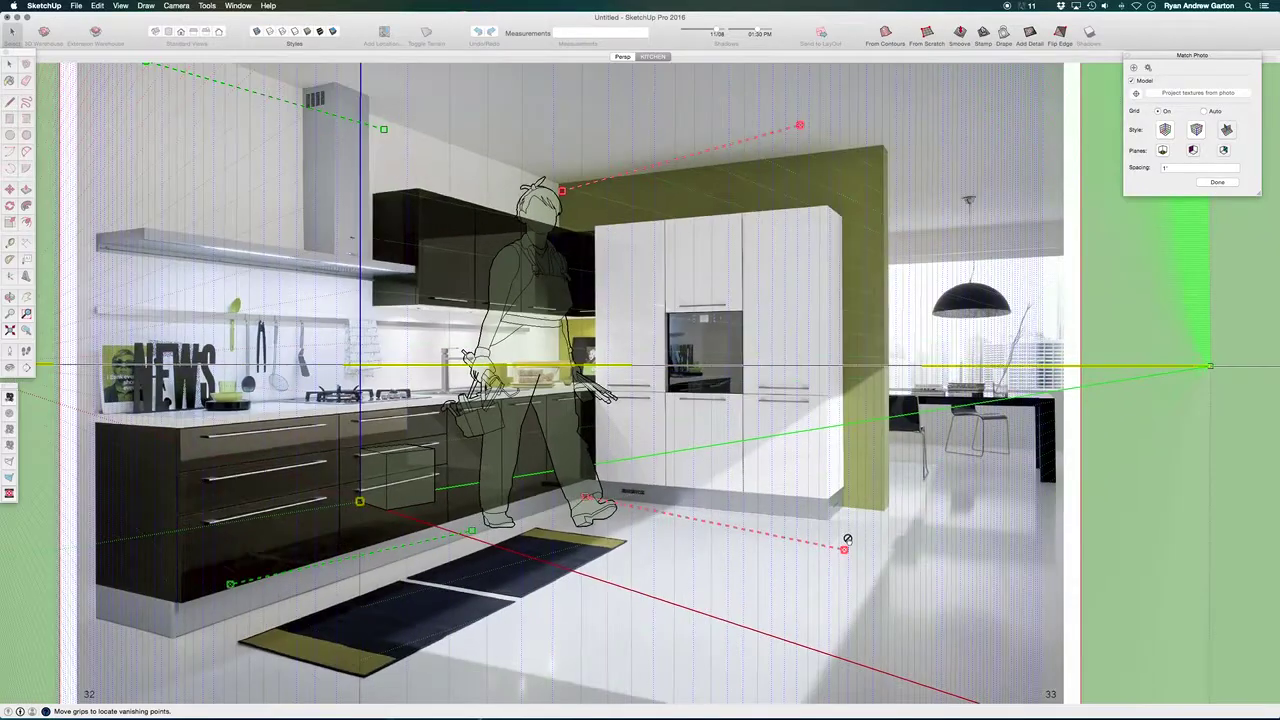
{"action": "scroll", "coordinate": [847, 540], "scroll_direction": "up", "scroll_amount": 5}
{"action": "left_click_drag", "start_coordinate": [837, 563], "coordinate": [808, 510]}
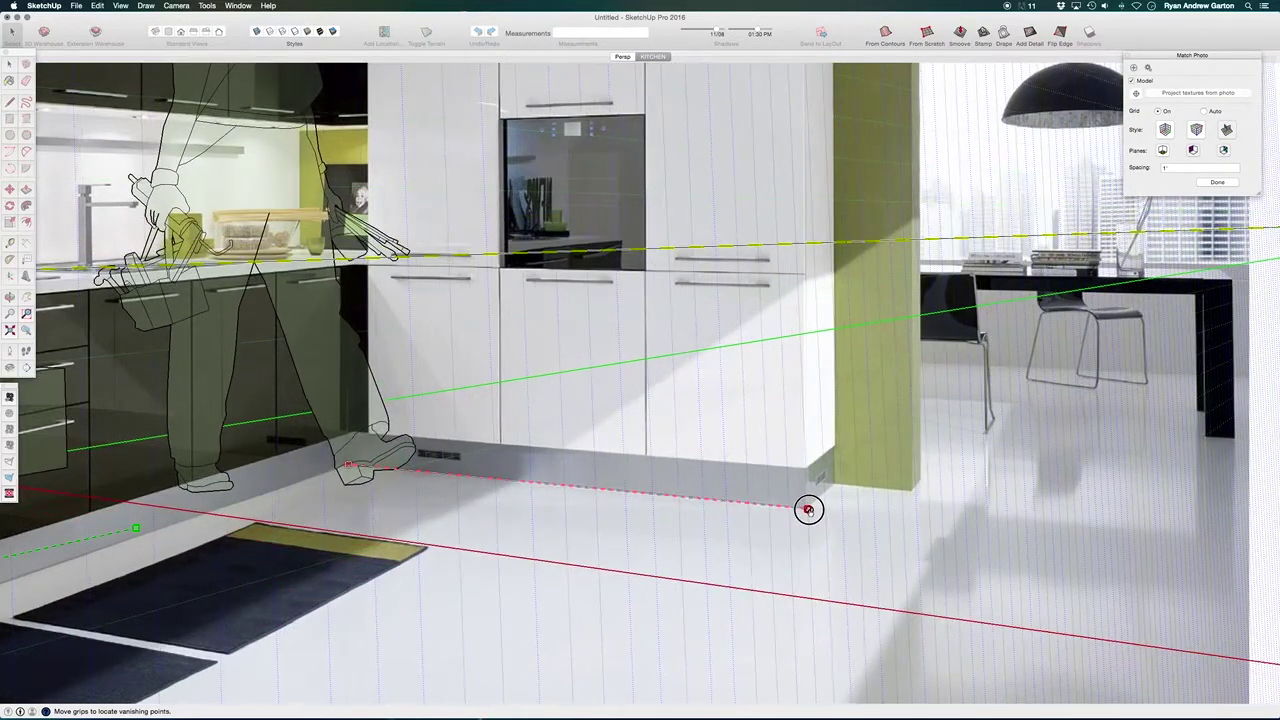
{"action": "scroll", "coordinate": [775, 605], "scroll_direction": "down", "scroll_amount": 4}
{"action": "scroll", "coordinate": [785, 608], "scroll_direction": "up", "scroll_amount": 1}
{"action": "scroll", "coordinate": [553, 216], "scroll_direction": "up", "scroll_amount": 2}
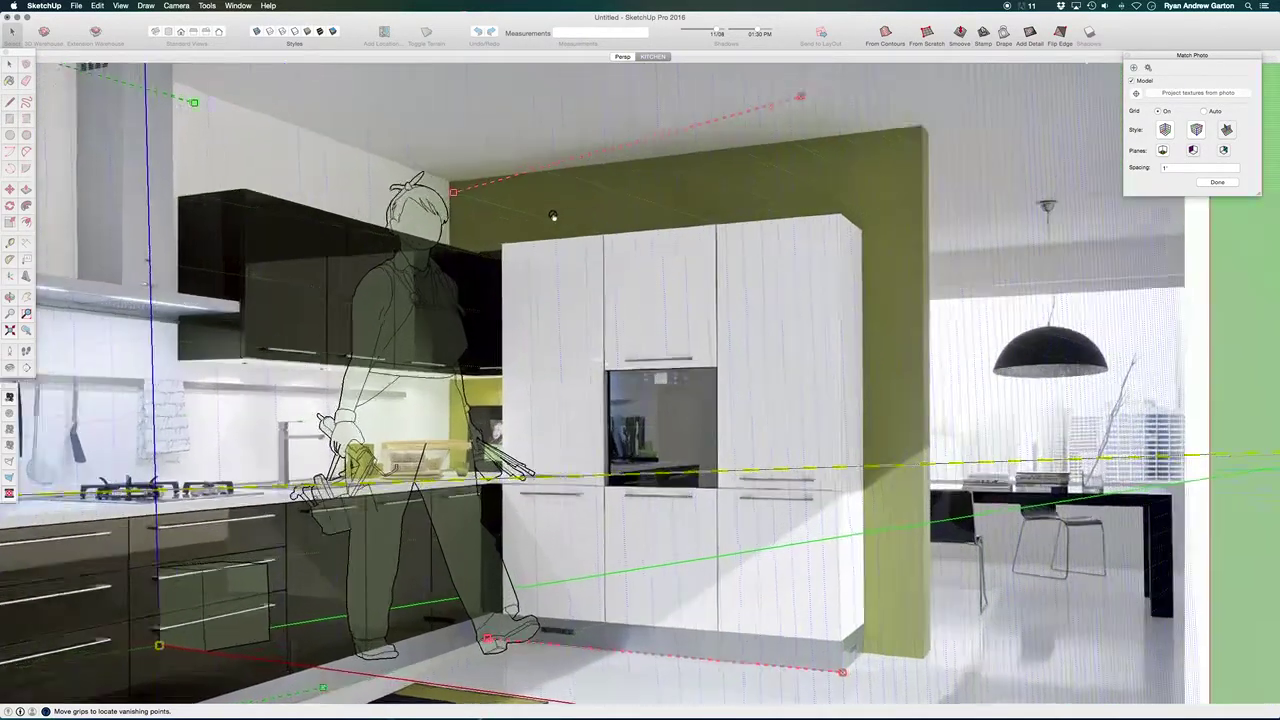
{"action": "scroll", "coordinate": [545, 212], "scroll_direction": "up", "scroll_amount": 2}
{"action": "scroll", "coordinate": [413, 186], "scroll_direction": "down", "scroll_amount": 3}
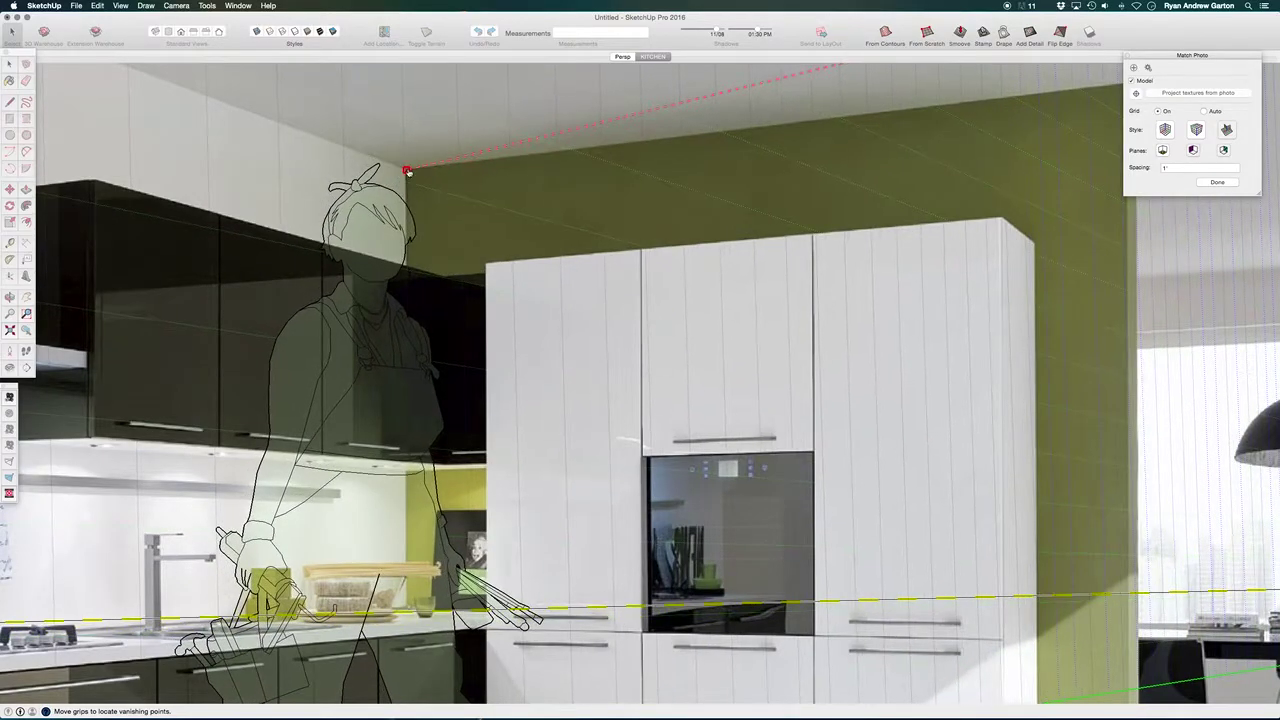
{"action": "scroll", "coordinate": [417, 209], "scroll_direction": "down", "scroll_amount": 2}
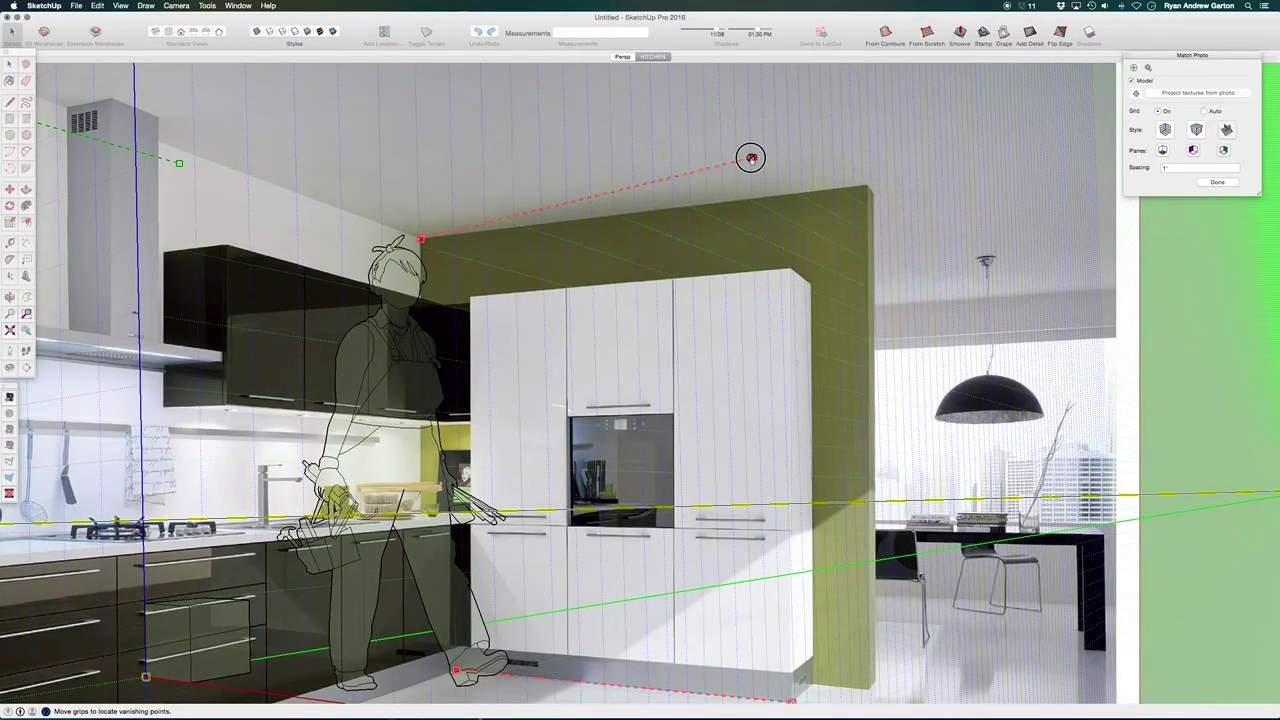
{"action": "left_click_drag", "start_coordinate": [752, 158], "coordinate": [866, 185]}
{"action": "scroll", "coordinate": [815, 292], "scroll_direction": "down", "scroll_amount": 4}
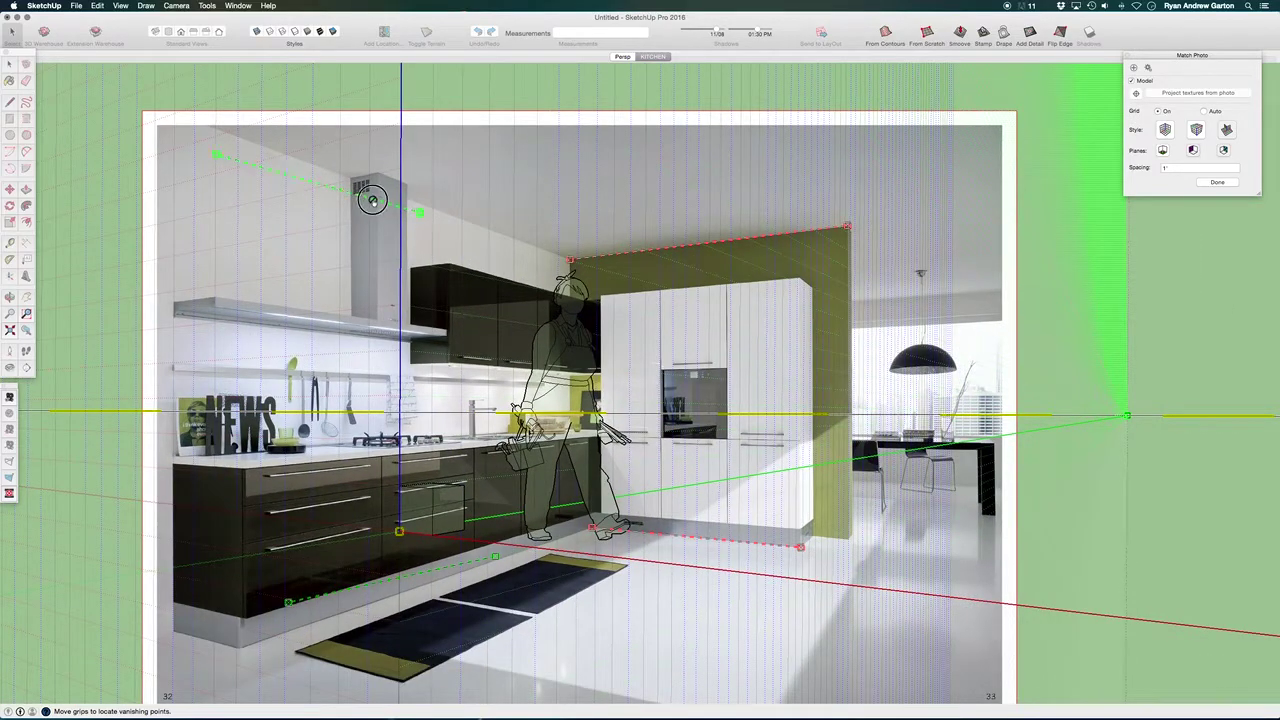
Step: Align the green bars with the hood, the ceiling line and the base cabinets' bottom corner
{"action": "left_click_drag", "start_coordinate": [372, 200], "coordinate": [589, 284]}
{"action": "scroll", "coordinate": [563, 255], "scroll_direction": "up", "scroll_amount": 10}
{"action": "scroll", "coordinate": [683, 363], "scroll_direction": "up", "scroll_amount": 2}
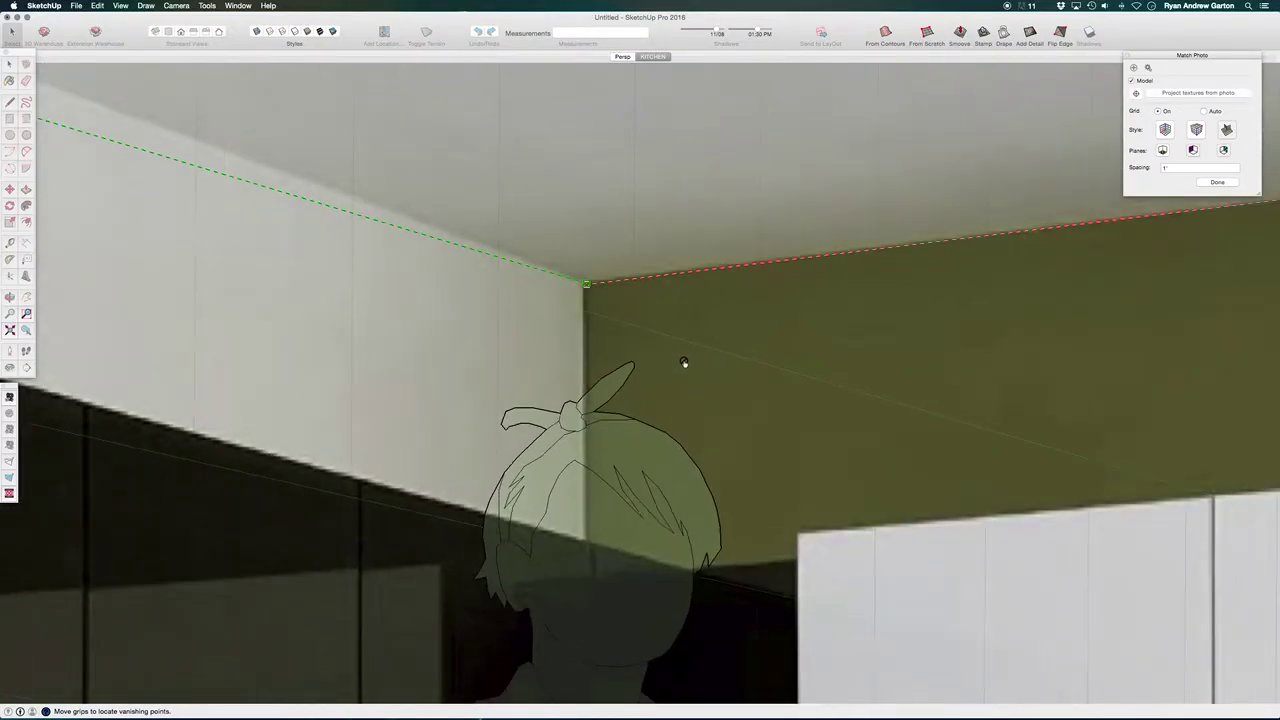
{"action": "scroll", "coordinate": [684, 362], "scroll_direction": "down", "scroll_amount": 12}
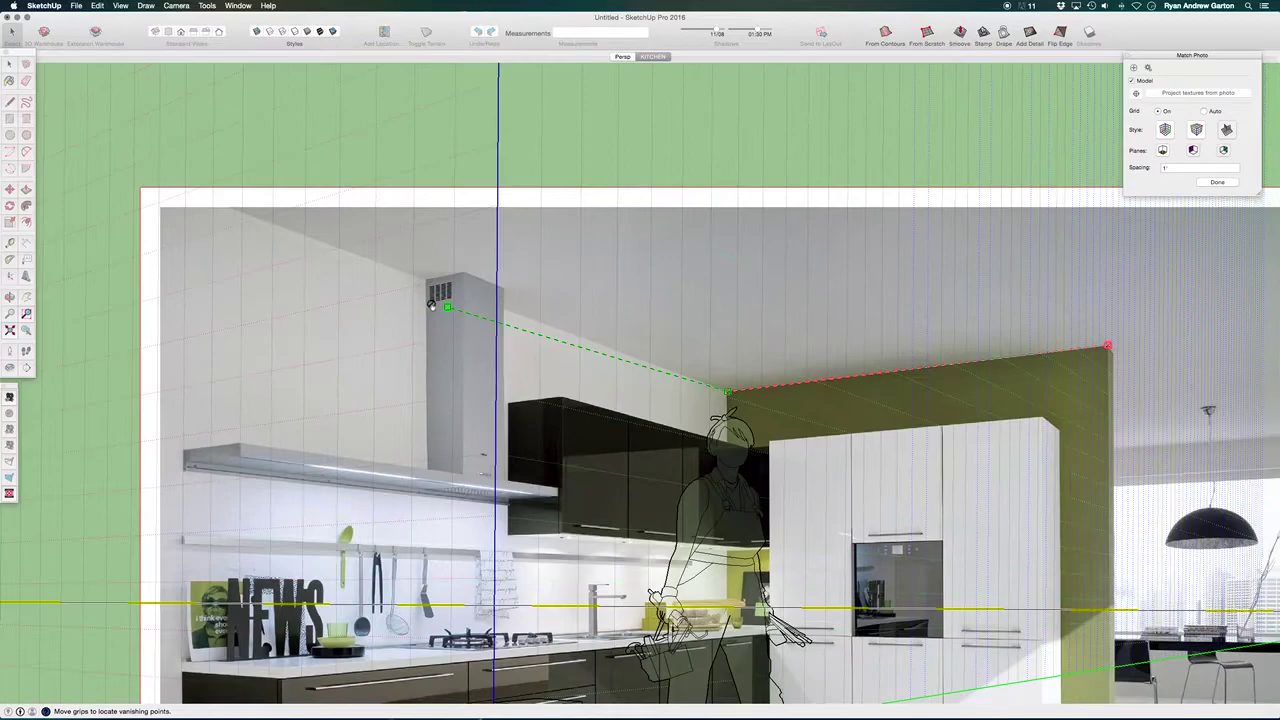
{"action": "left_click_drag", "start_coordinate": [448, 310], "coordinate": [236, 208]}
{"action": "scroll", "coordinate": [596, 343], "scroll_direction": "up", "scroll_amount": 3}
{"action": "scroll", "coordinate": [594, 326], "scroll_direction": "down", "scroll_amount": 10}
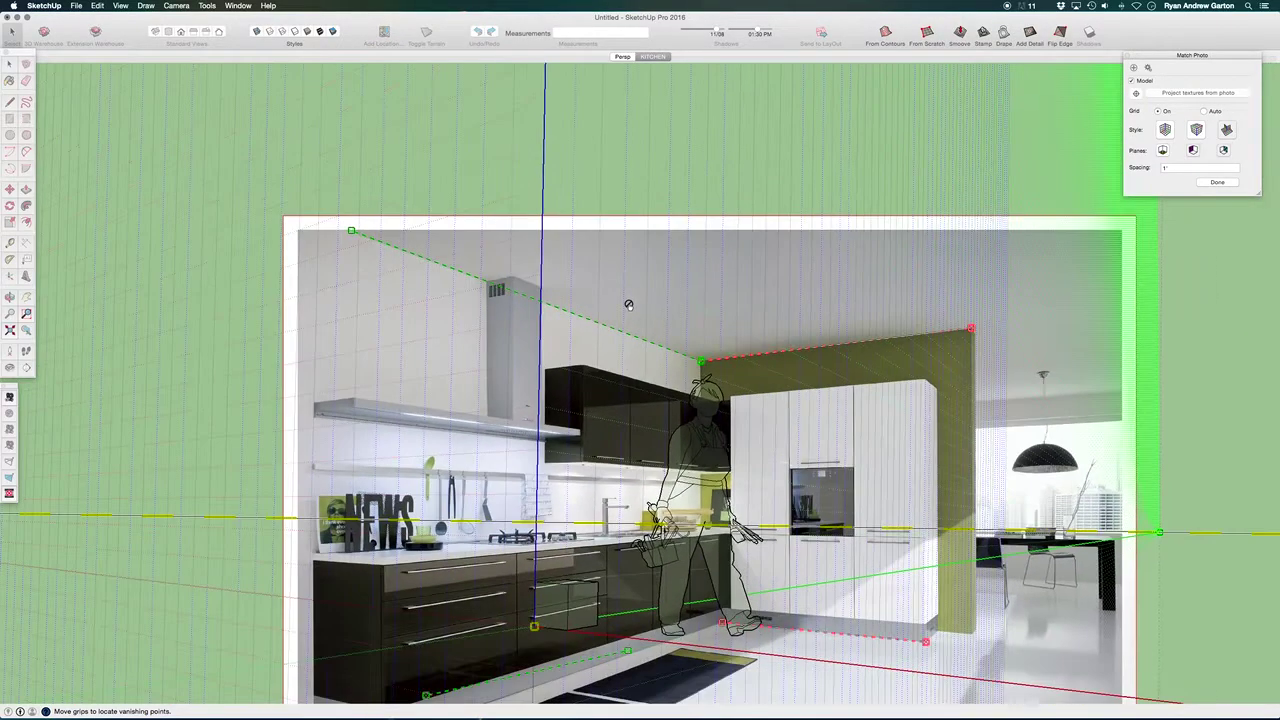
{"action": "scroll", "coordinate": [617, 490], "scroll_direction": "up", "scroll_amount": 5}
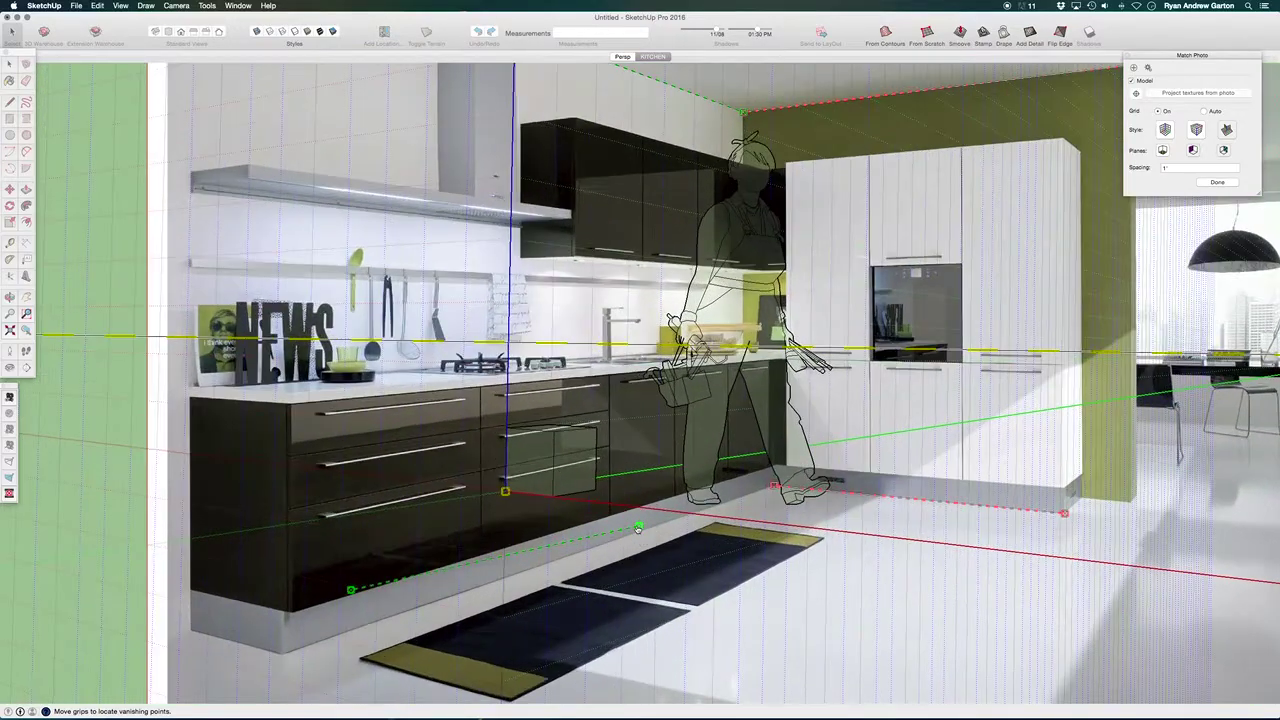
{"action": "left_click_drag", "start_coordinate": [638, 527], "coordinate": [770, 486]}
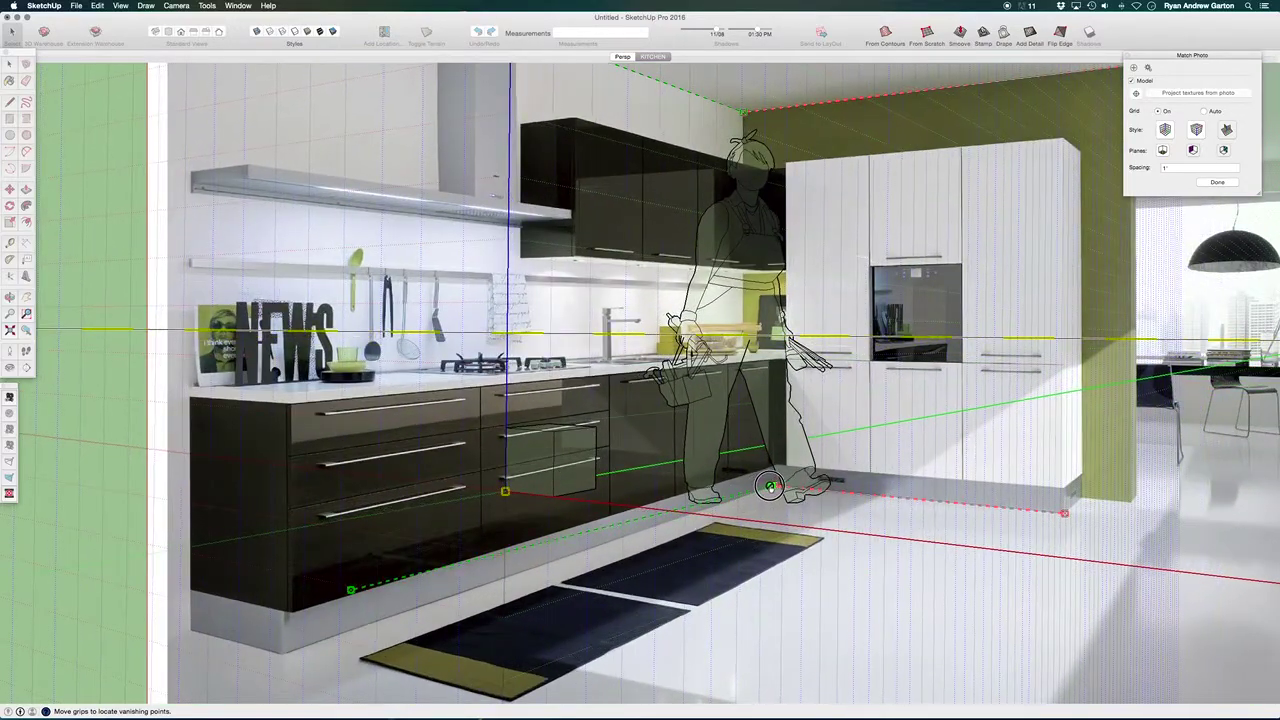
{"action": "left_click_drag", "start_coordinate": [351, 591], "coordinate": [285, 652]}
Step: Drag the model origin along the floor to the olive wall's floor corner
{"action": "scroll", "coordinate": [436, 463], "scroll_direction": "down", "scroll_amount": 5}
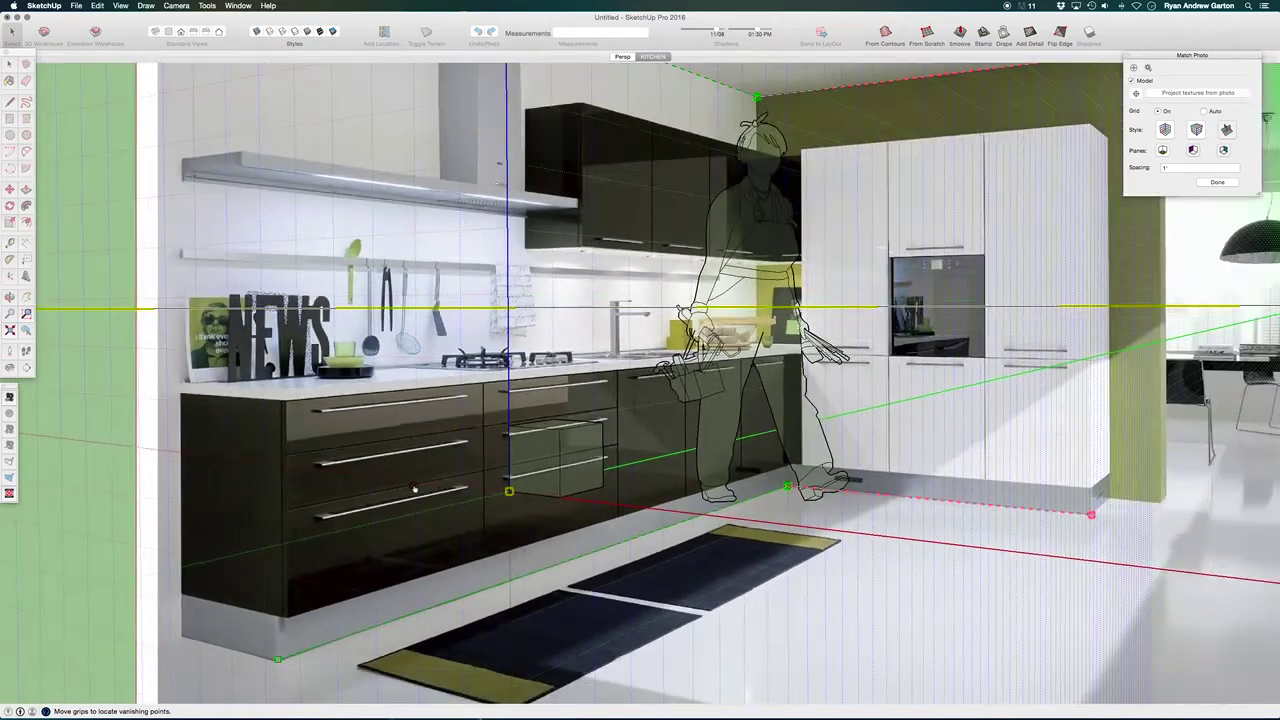
{"action": "scroll", "coordinate": [436, 463], "scroll_direction": "down", "scroll_amount": 1}
{"action": "scroll", "coordinate": [474, 340], "scroll_direction": "up", "scroll_amount": 2}
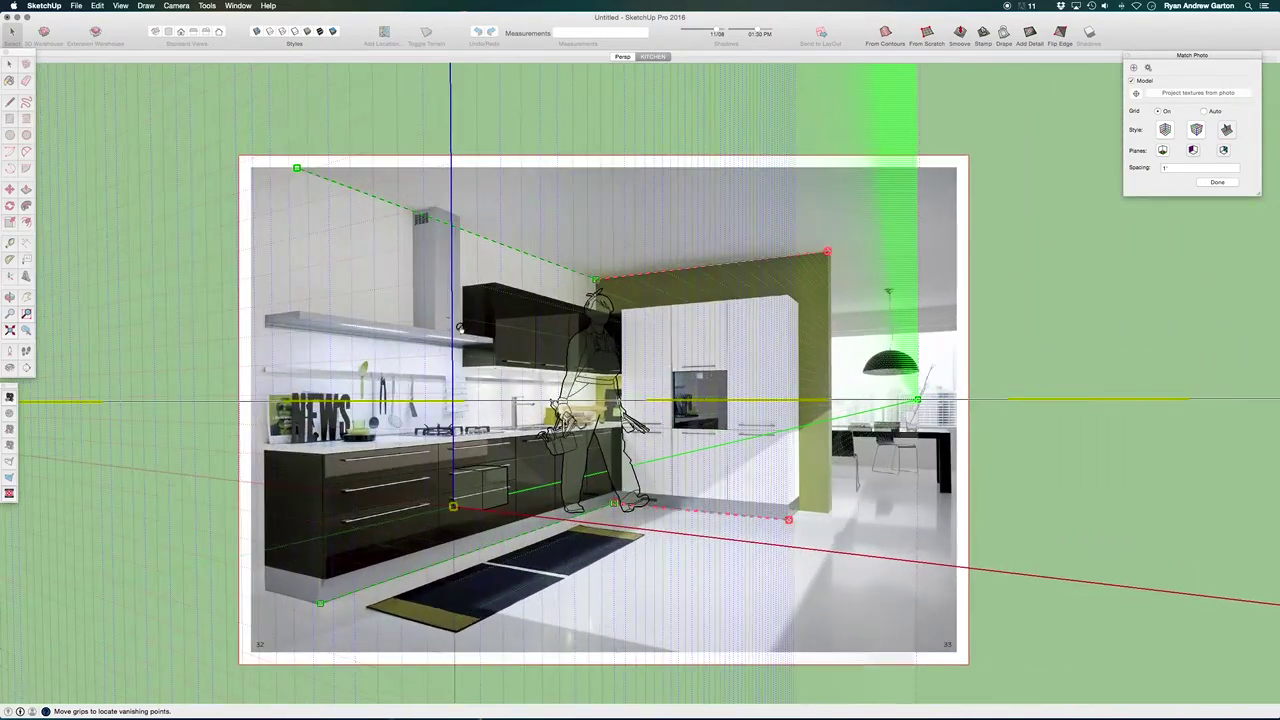
{"action": "scroll", "coordinate": [780, 510], "scroll_direction": "up", "scroll_amount": 3}
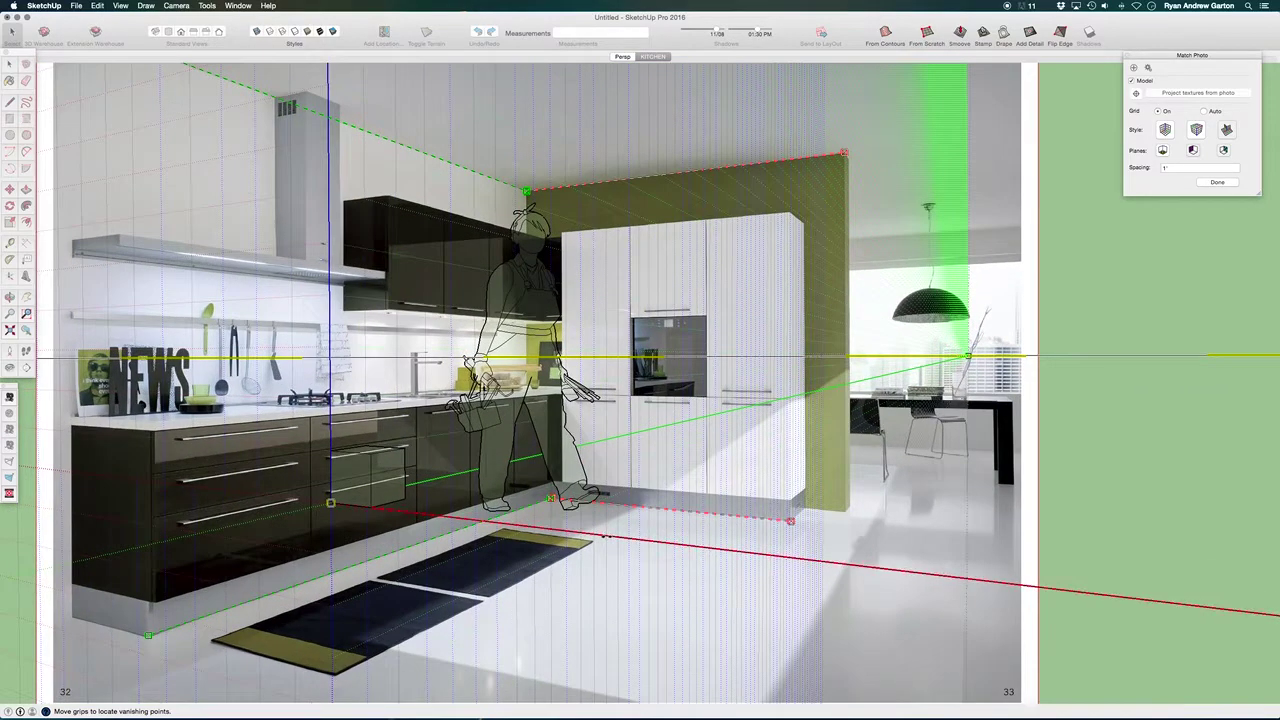
{"action": "scroll", "coordinate": [634, 488], "scroll_direction": "down", "scroll_amount": 2}
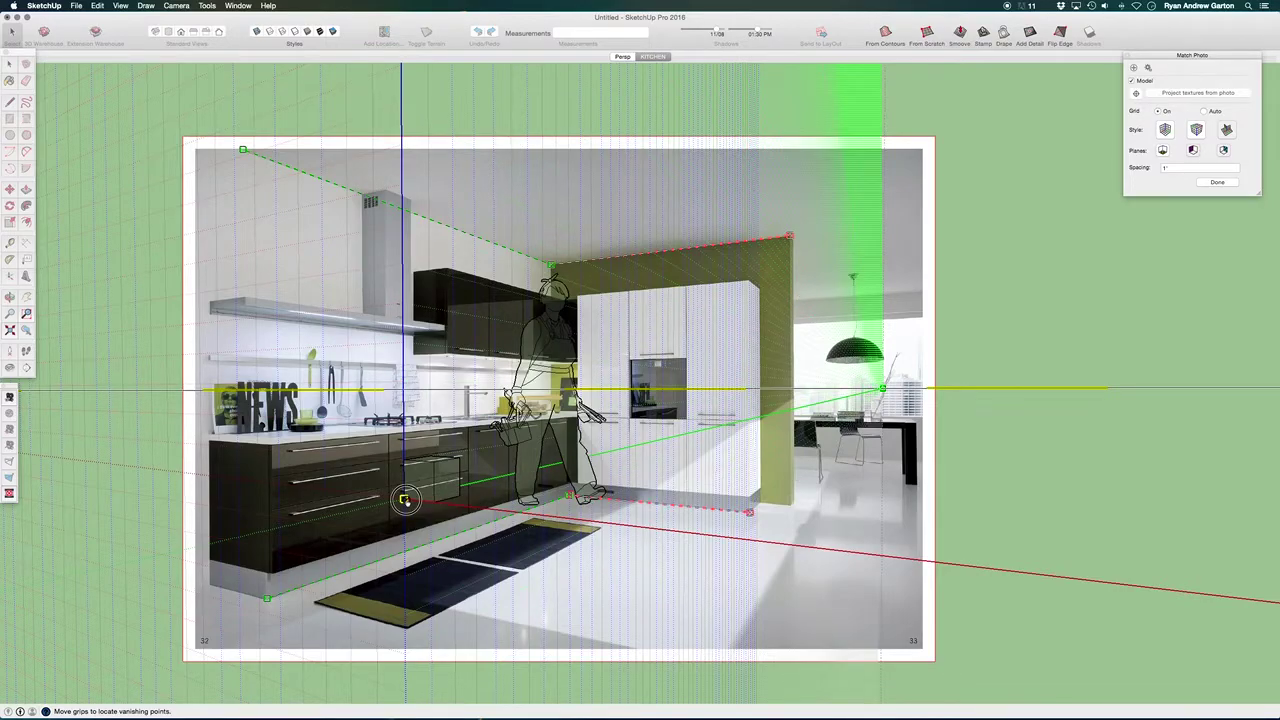
{"action": "mouse_move", "coordinate": [406, 500]}
{"action": "left_mouse_down"}
{"action": "mouse_move", "coordinate": [806, 517]}
{"action": "mouse_move", "coordinate": [851, 506]}
{"action": "left_mouse_up"}
Step: Rescale the model by dragging along the blue axis so the figure fits the photo
{"action": "scroll", "coordinate": [522, 502], "scroll_direction": "up", "scroll_amount": 2}
{"action": "scroll", "coordinate": [665, 436], "scroll_direction": "down", "scroll_amount": 3}
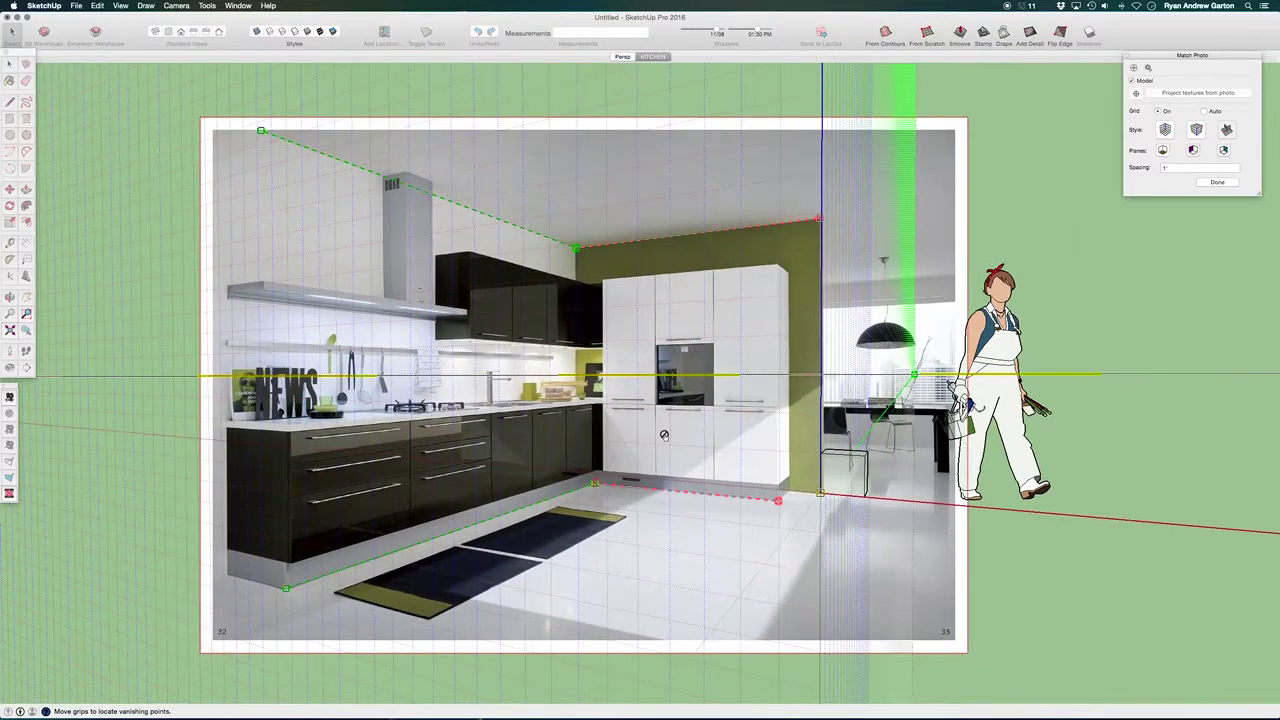
{"action": "scroll", "coordinate": [782, 333], "scroll_direction": "up", "scroll_amount": 3}
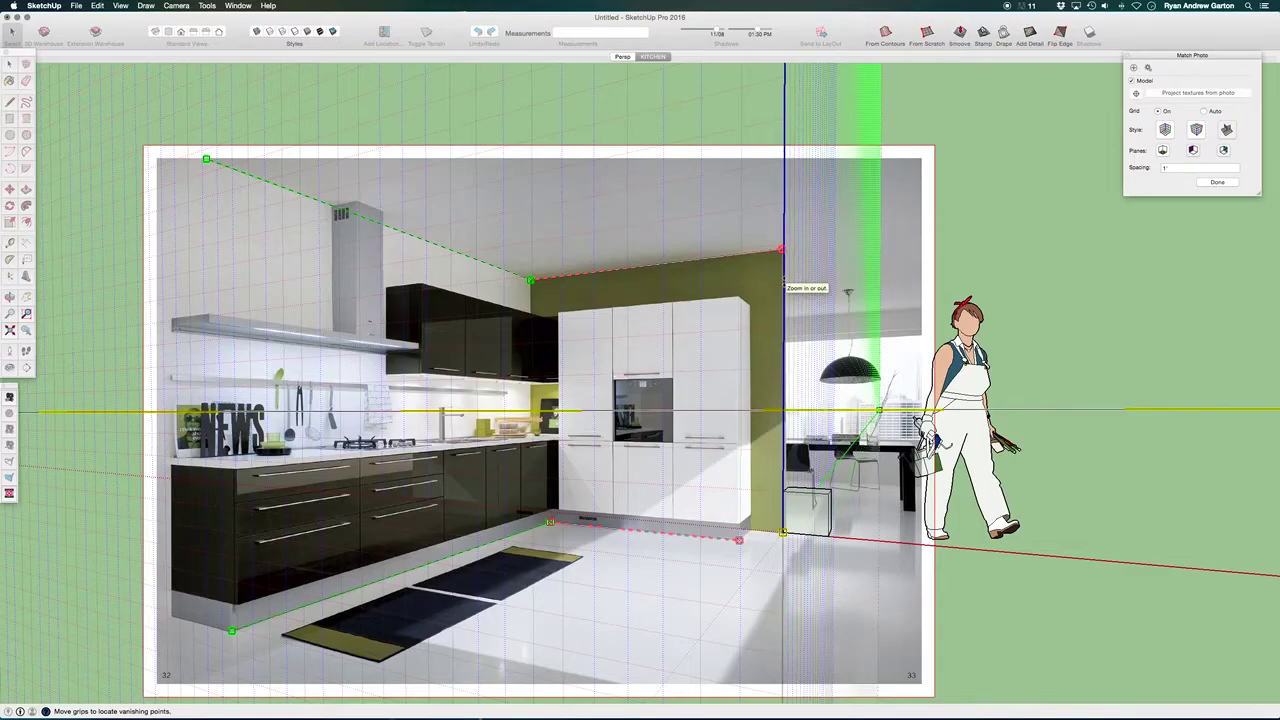
{"action": "left_click_drag", "start_coordinate": [788, 281], "coordinate": [789, 330]}
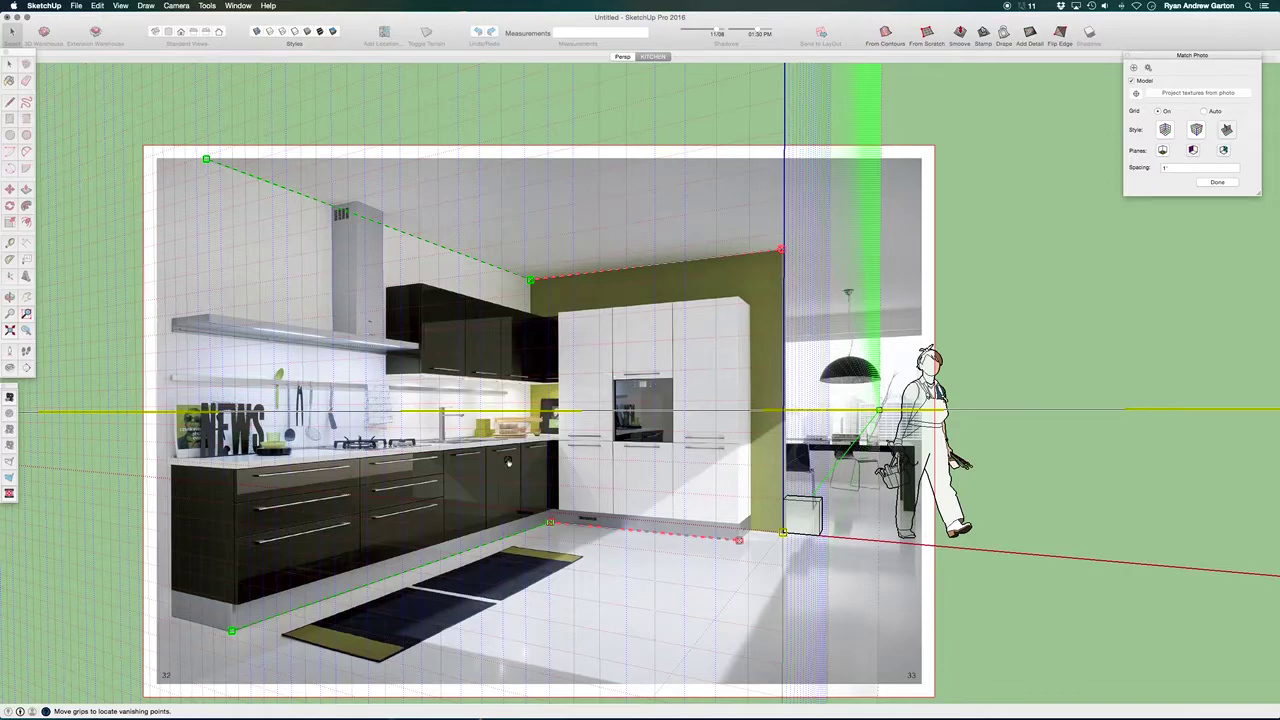
Step: Finish the photo match by choosing Done from the photo's right-click menu
{"action": "right_click", "coordinate": [606, 461]}
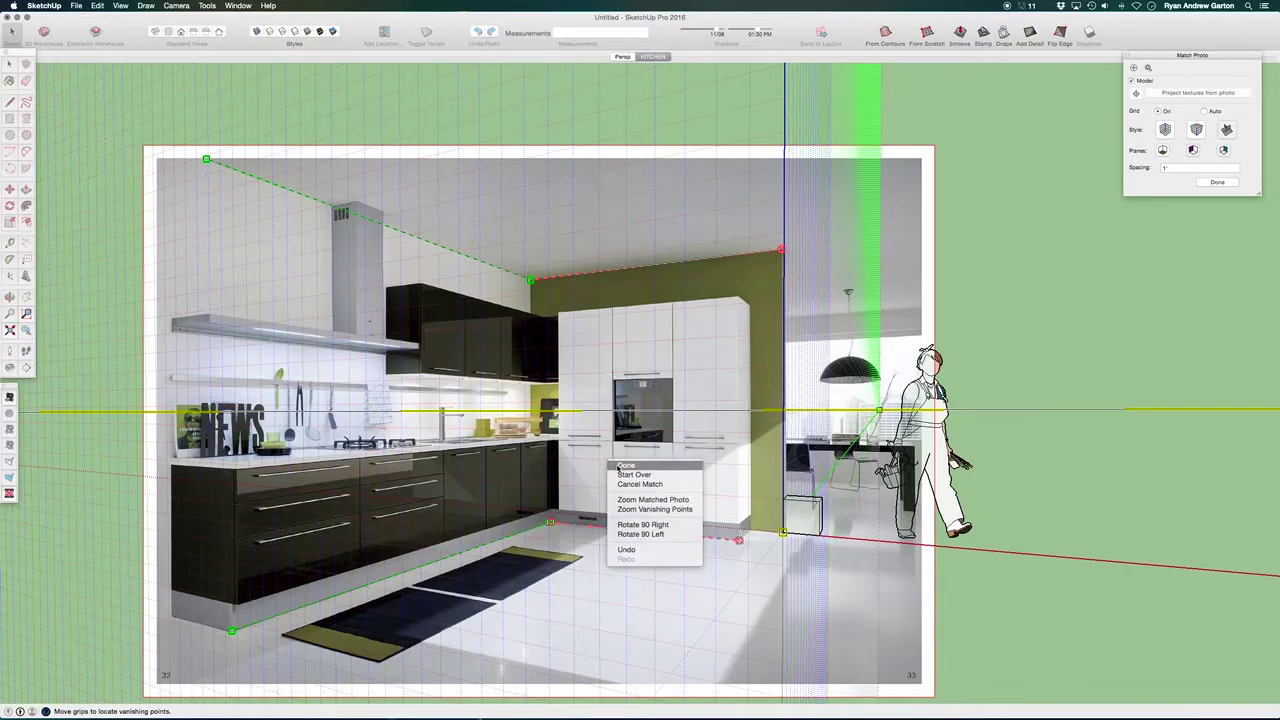
{"action": "left_click", "coordinate": [624, 465]}
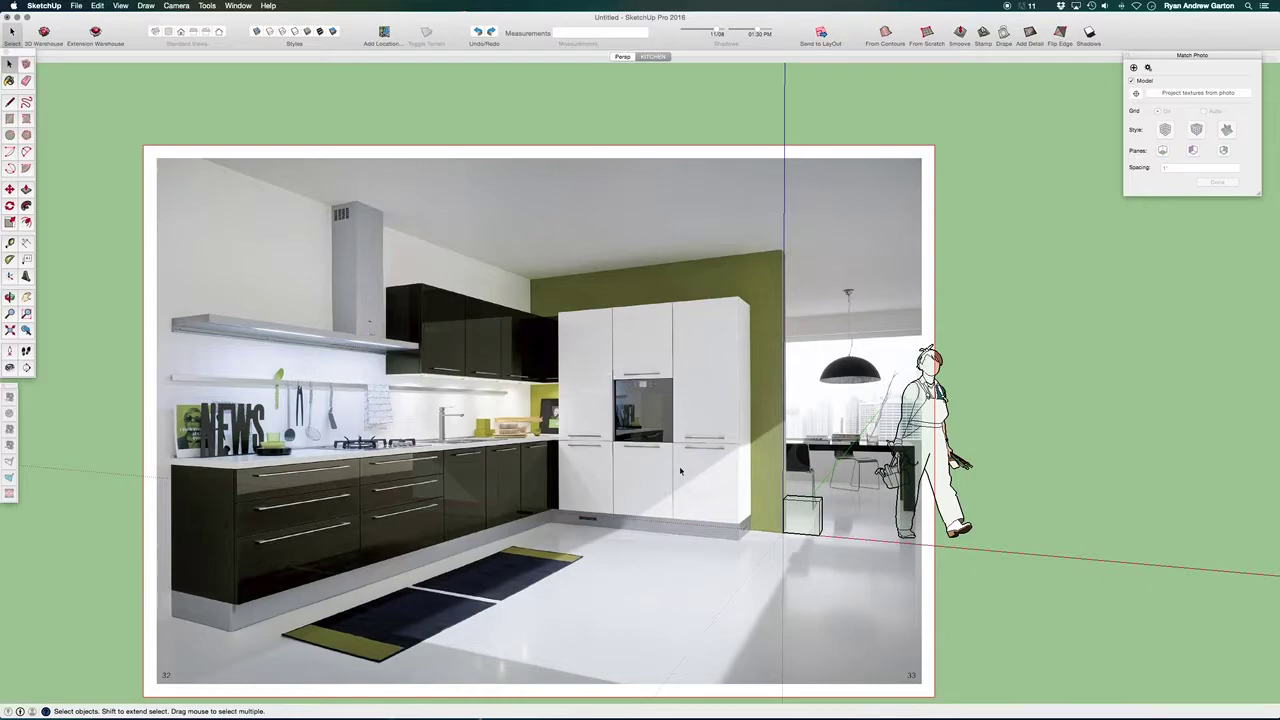
{"action": "left_click", "coordinate": [240, 6]}
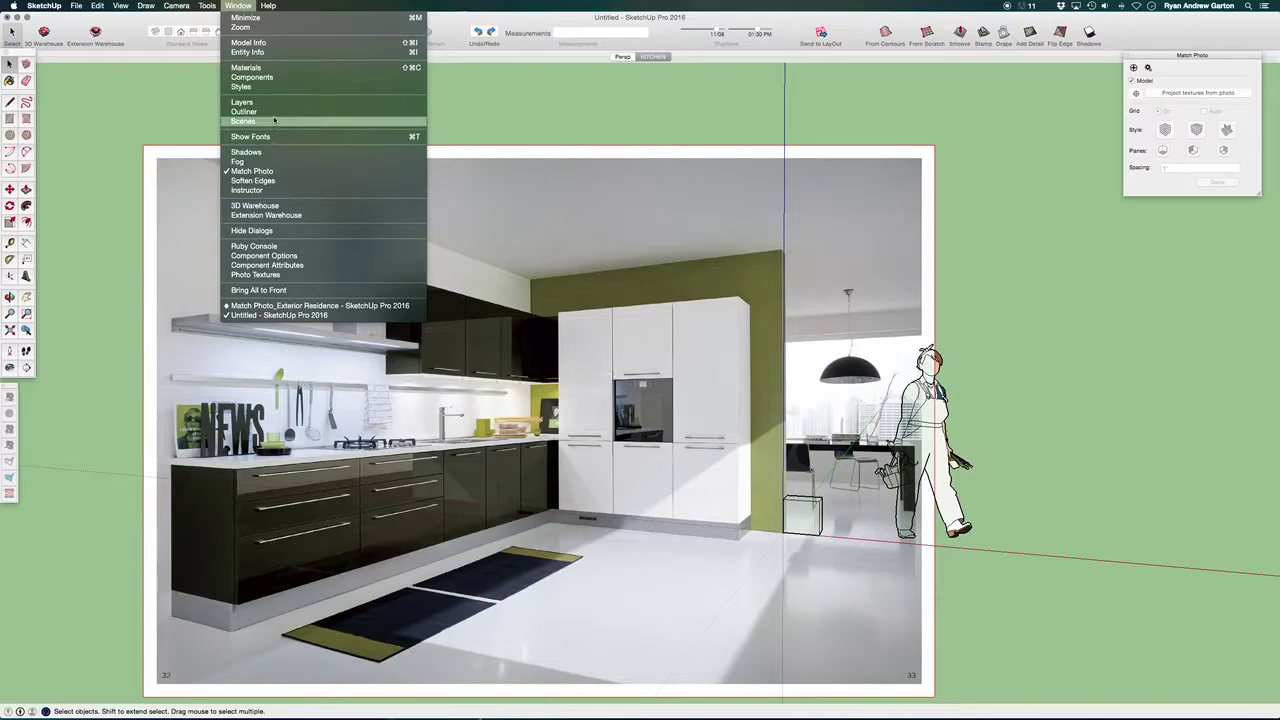
Step: Uncheck Foreground Photo in the Styles panel's Edit settings so the model shows solid
{"action": "left_click", "coordinate": [245, 87]}
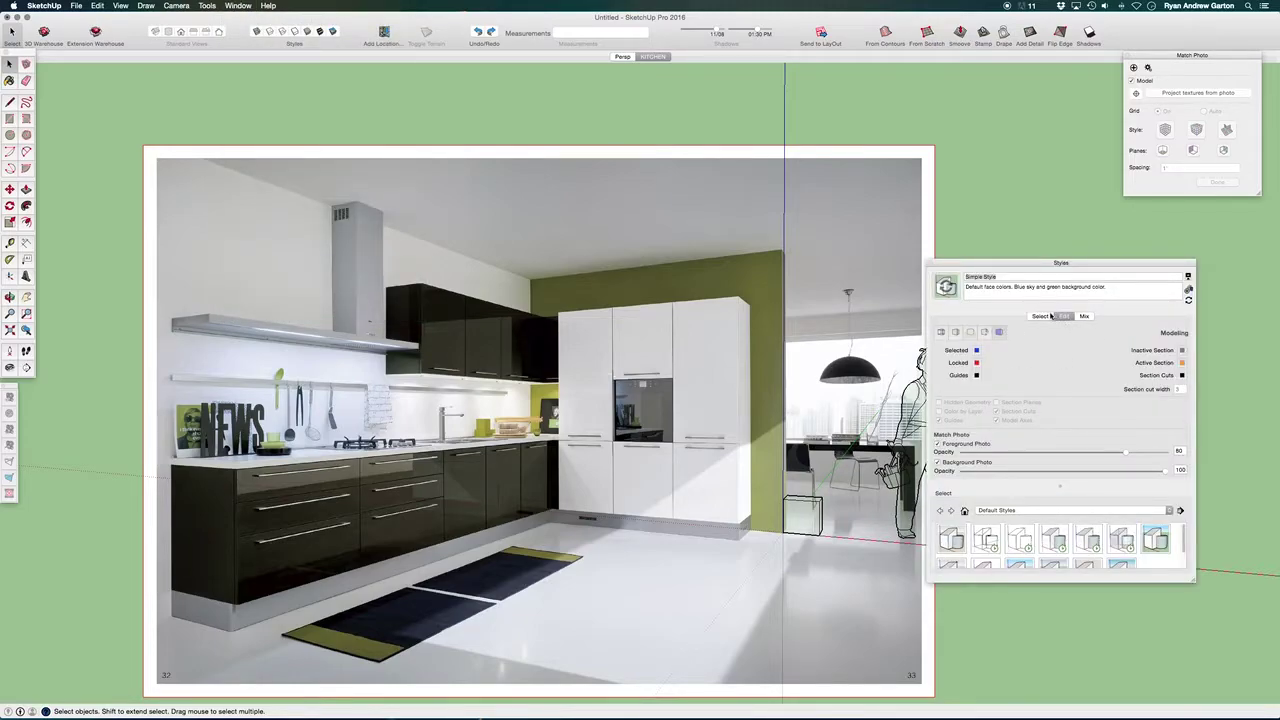
{"action": "left_click", "coordinate": [1048, 316]}
{"action": "left_click", "coordinate": [1064, 317]}
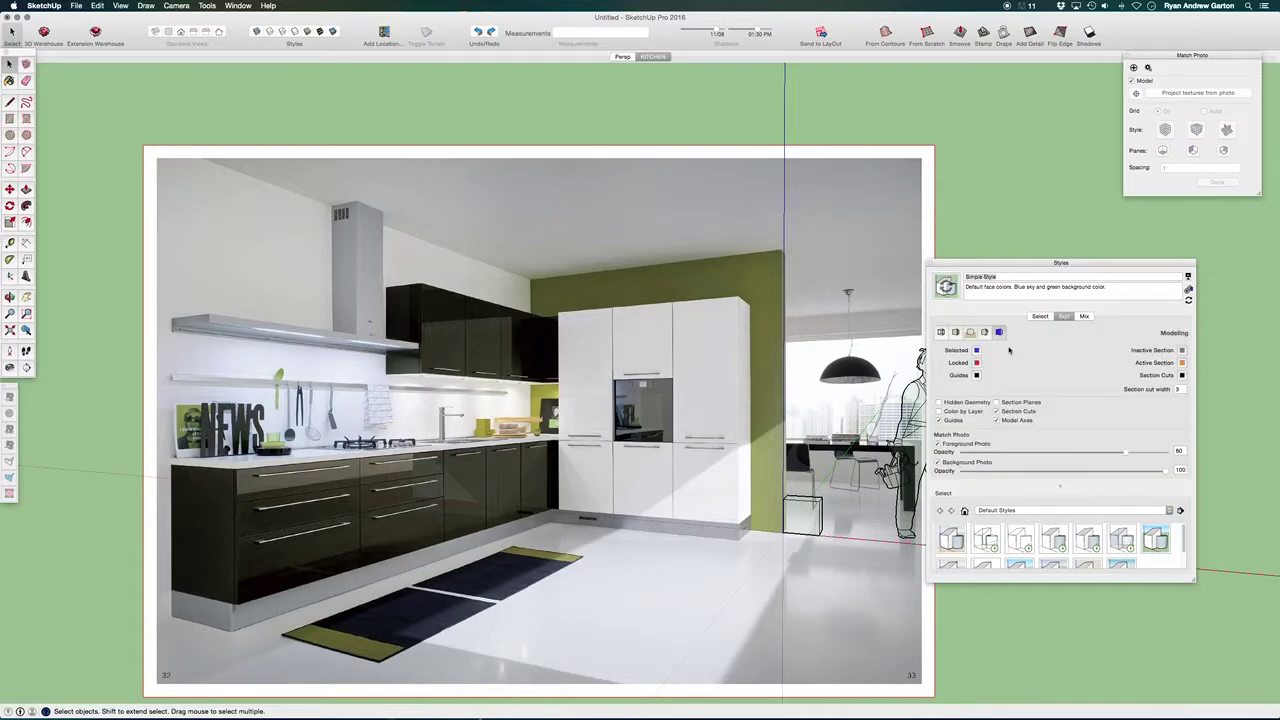
{"action": "left_click", "coordinate": [1040, 317]}
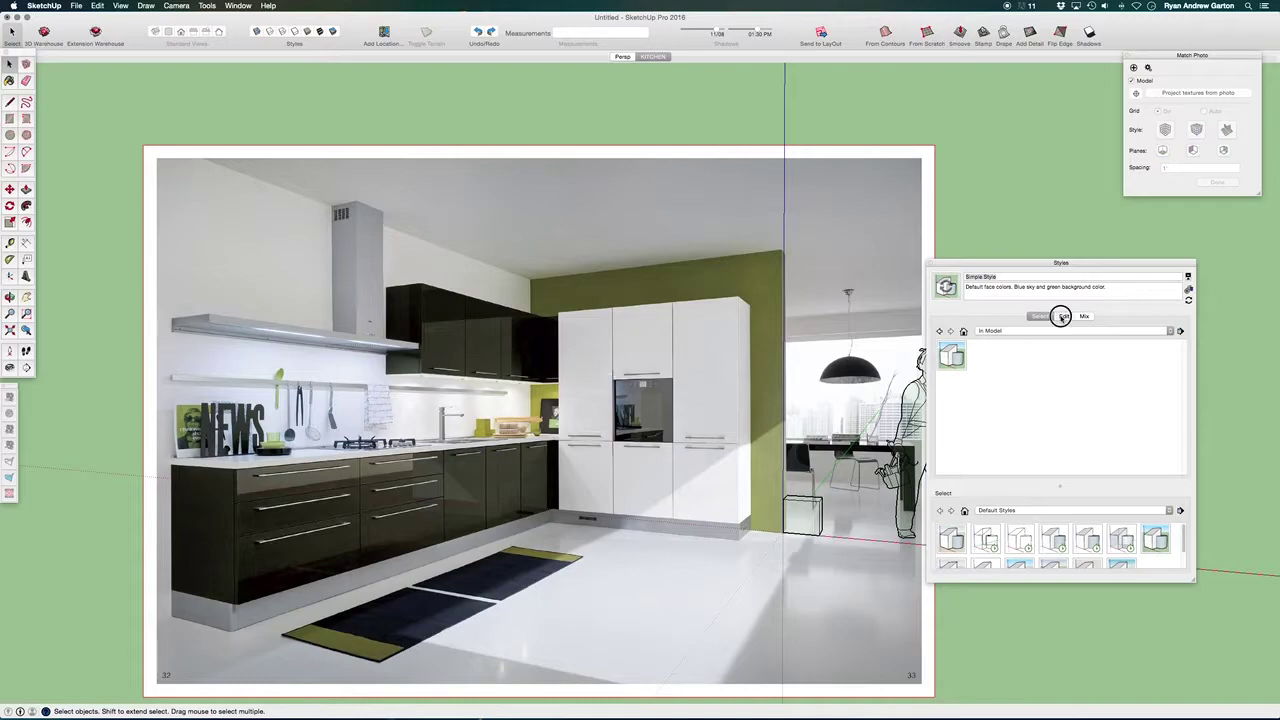
{"action": "left_click", "coordinate": [1062, 316]}
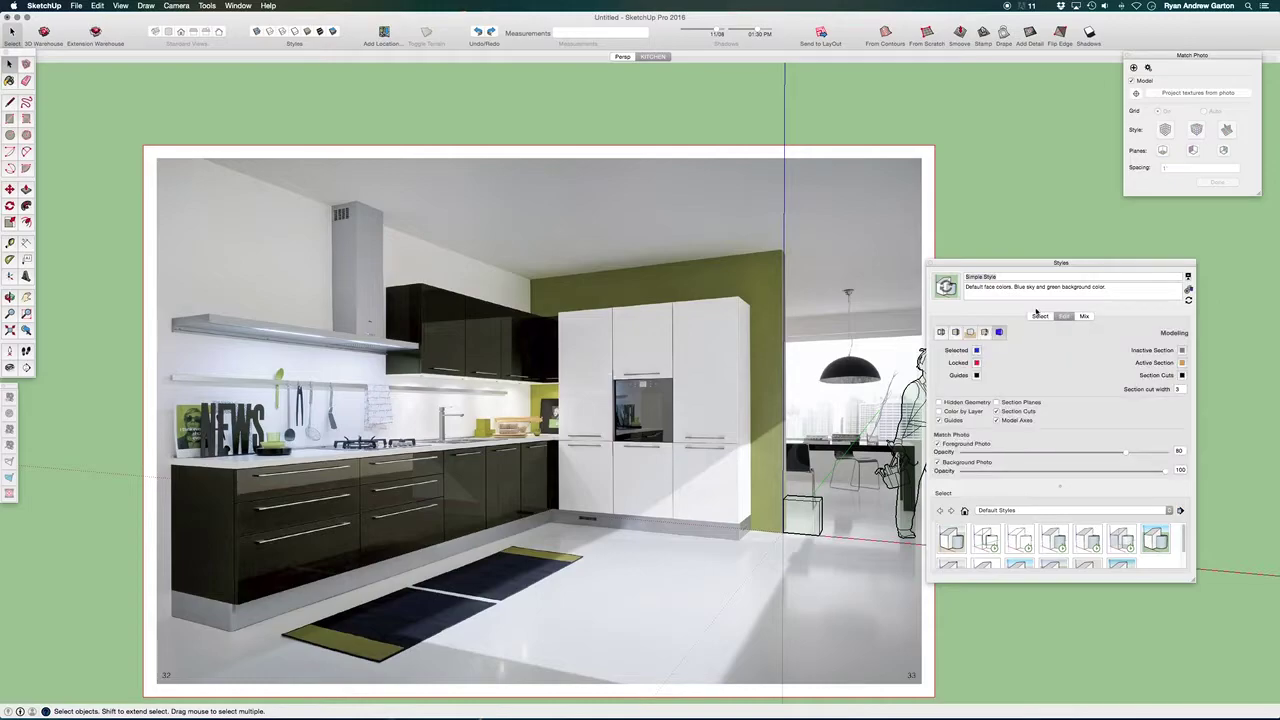
{"action": "left_click", "coordinate": [937, 445]}
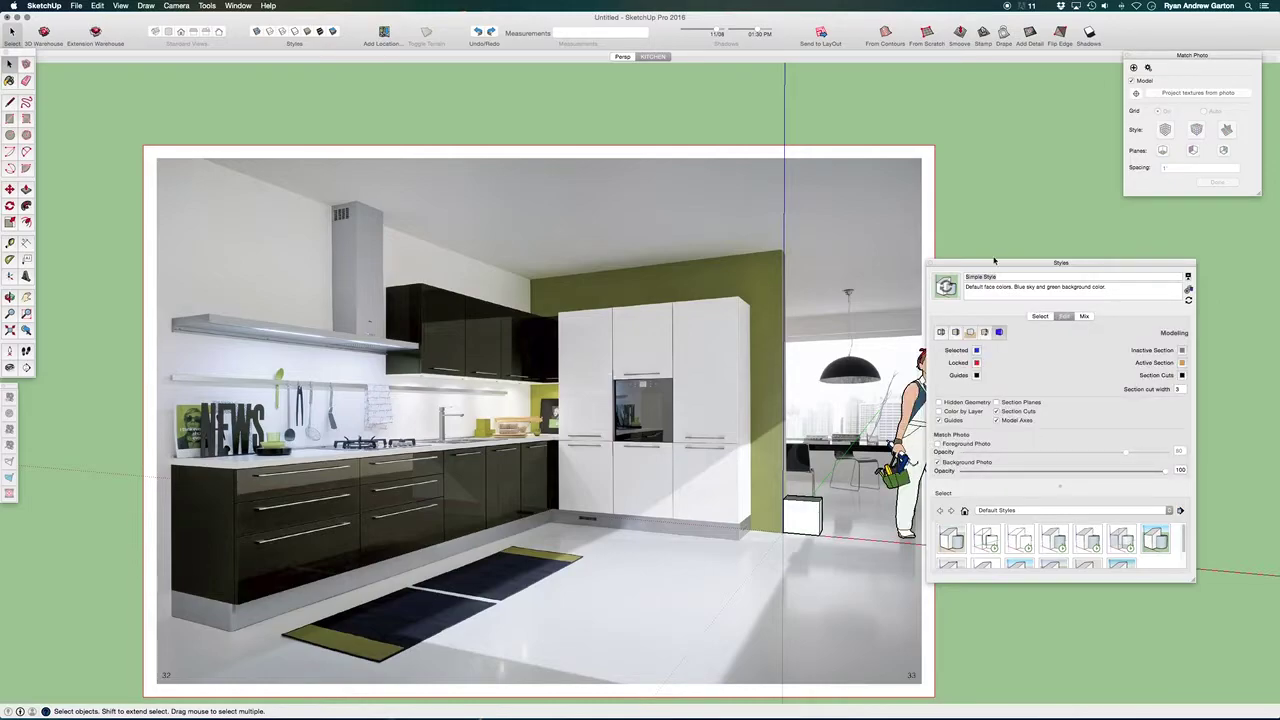
{"action": "left_click_drag", "start_coordinate": [994, 261], "coordinate": [1110, 259]}
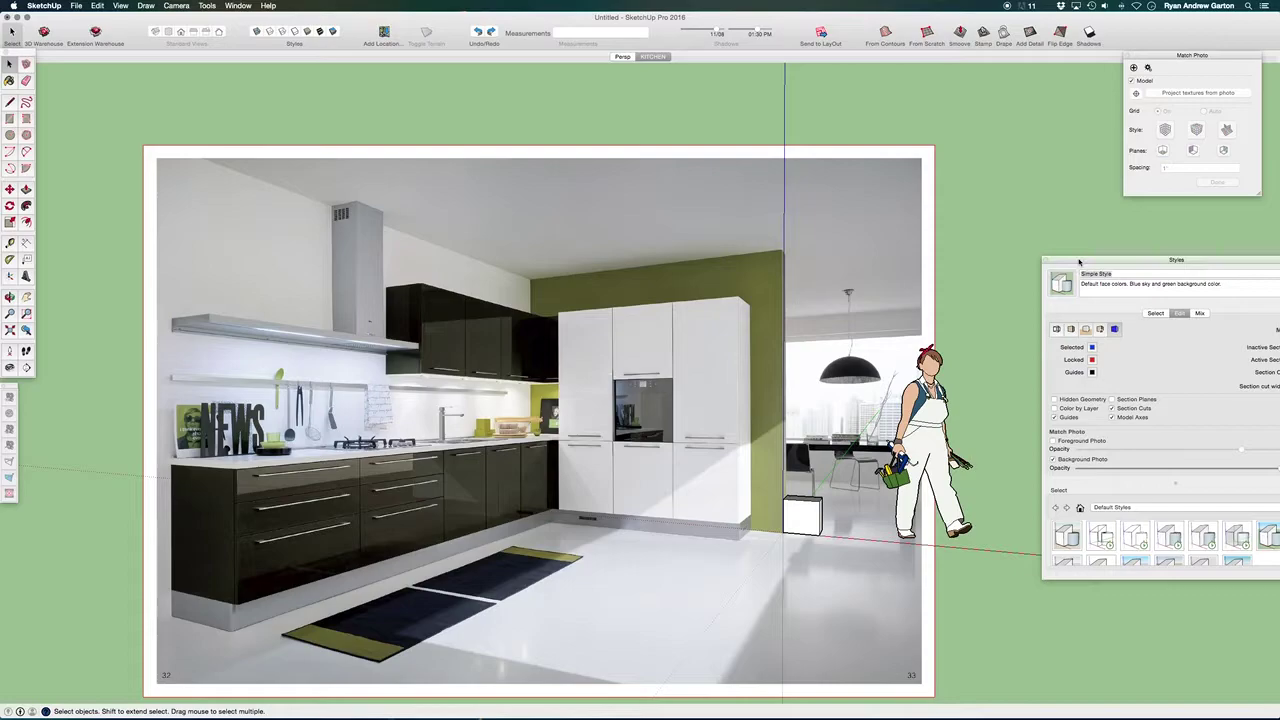
{"action": "left_click_drag", "start_coordinate": [1082, 266], "coordinate": [866, 254]}
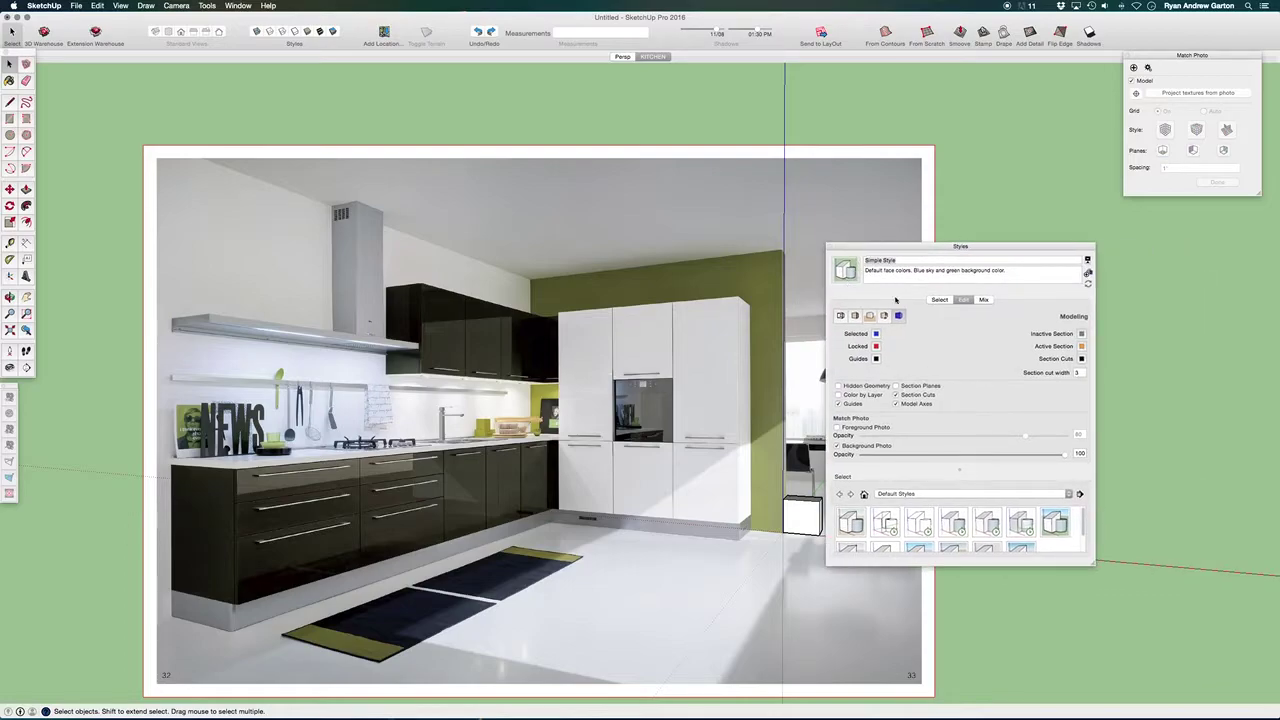
{"action": "left_click", "coordinate": [831, 247]}
Step: Orbit the model, view the Persp scene, then return to the KITCHEN scene
{"action": "middle_click_drag", "start_coordinate": [760, 380], "coordinate": [567, 89]}
{"action": "left_click", "coordinate": [620, 57]}
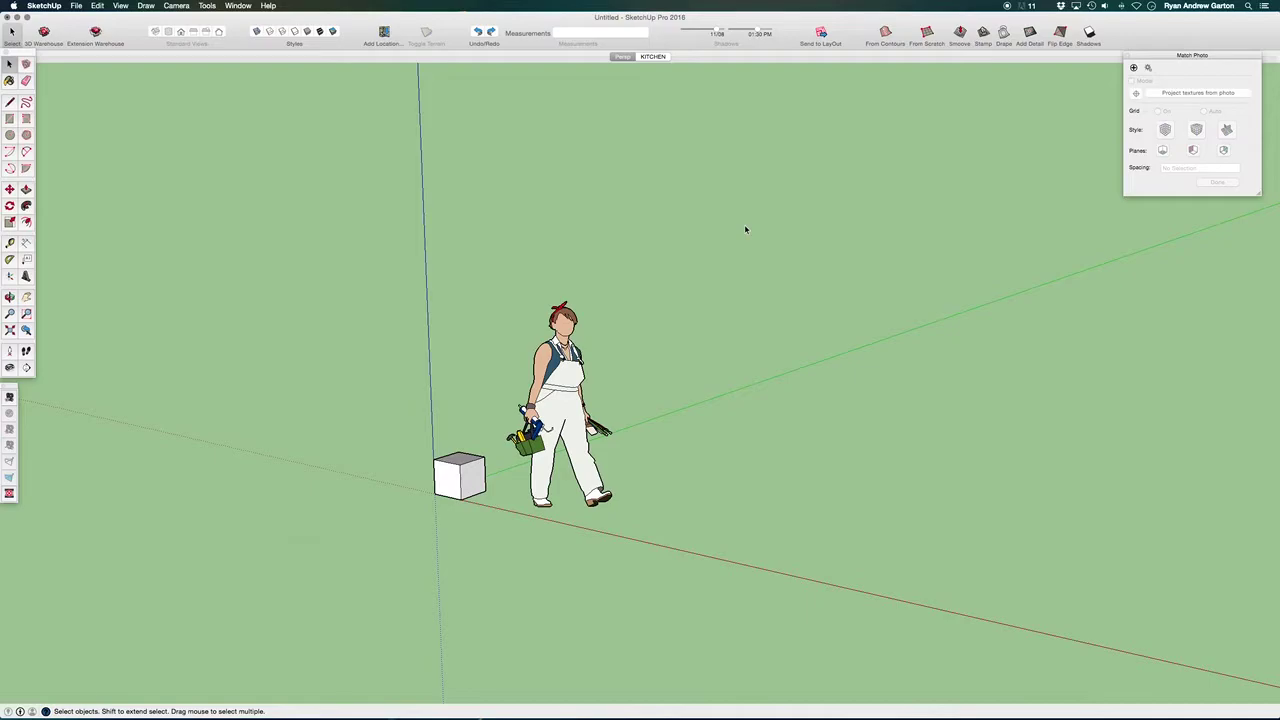
{"action": "left_click", "coordinate": [652, 57]}
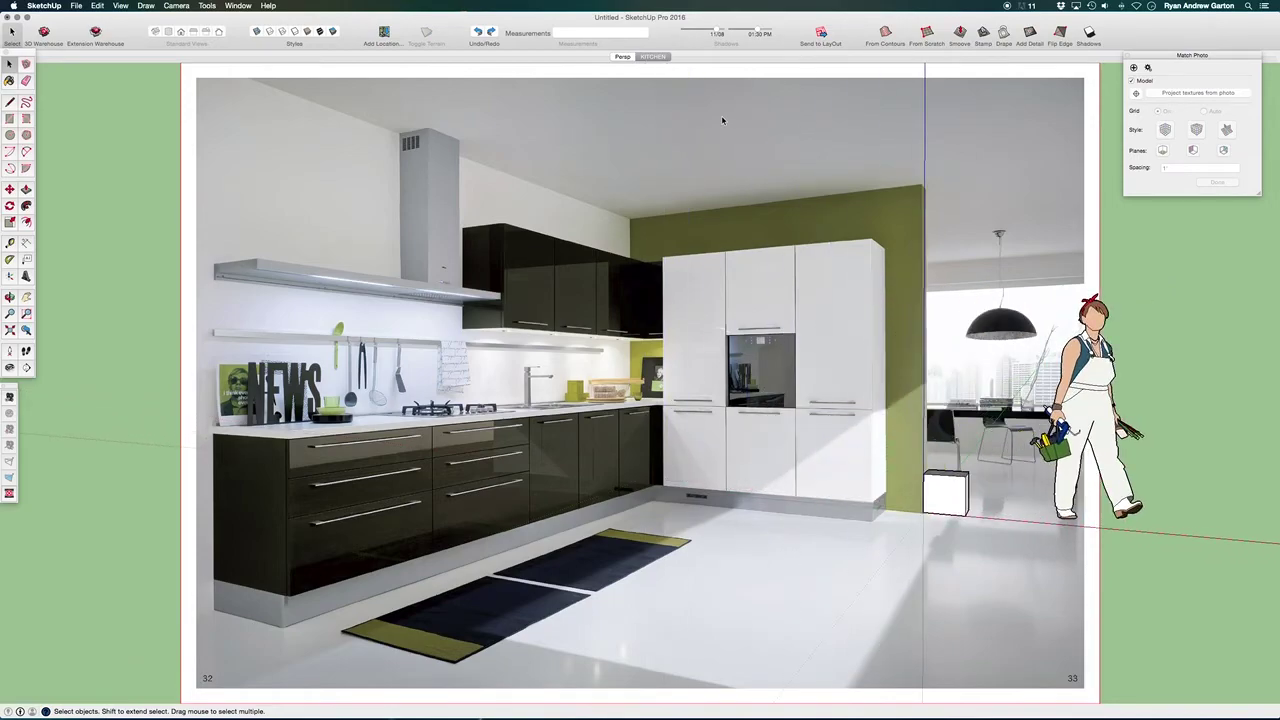
Step: Draw a rectangle on the kitchen floor and push/pull it into a tall, thin box
{"action": "left_click", "coordinate": [10, 118]}
{"action": "left_click", "coordinate": [675, 518]}
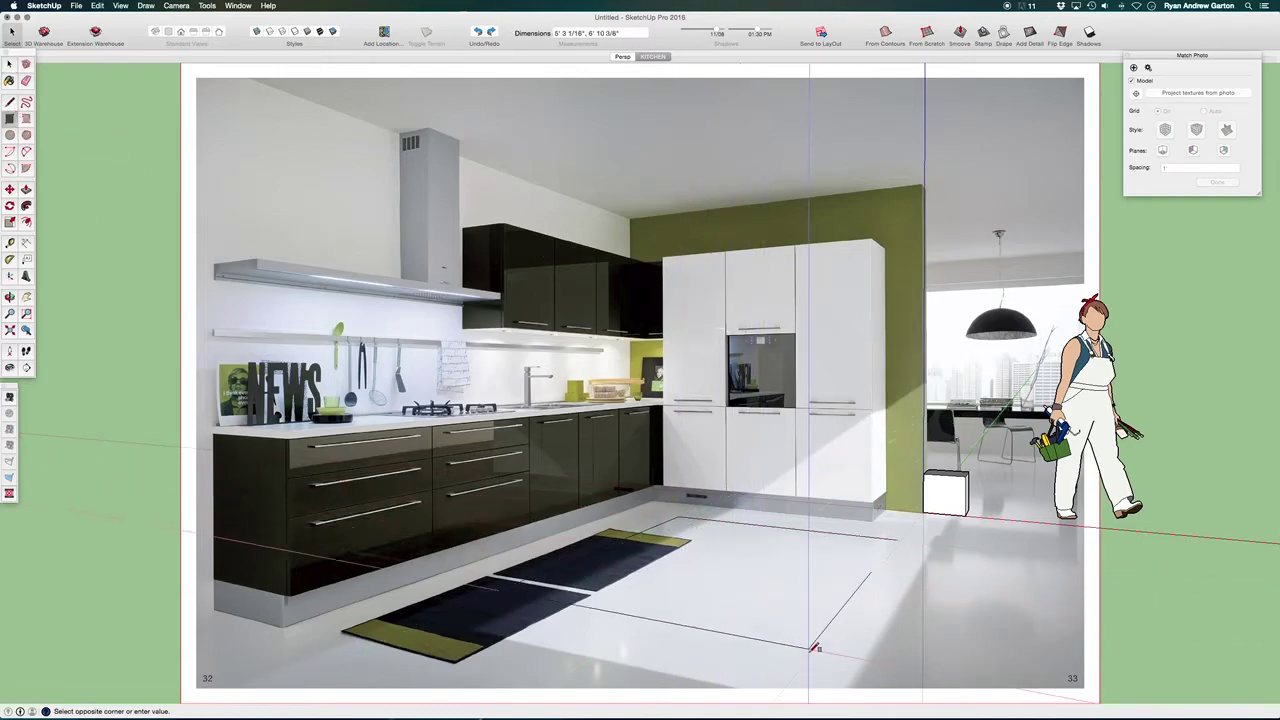
{"action": "left_click", "coordinate": [815, 670]}
{"action": "key", "text": "space"}
{"action": "left_click", "coordinate": [740, 617]}
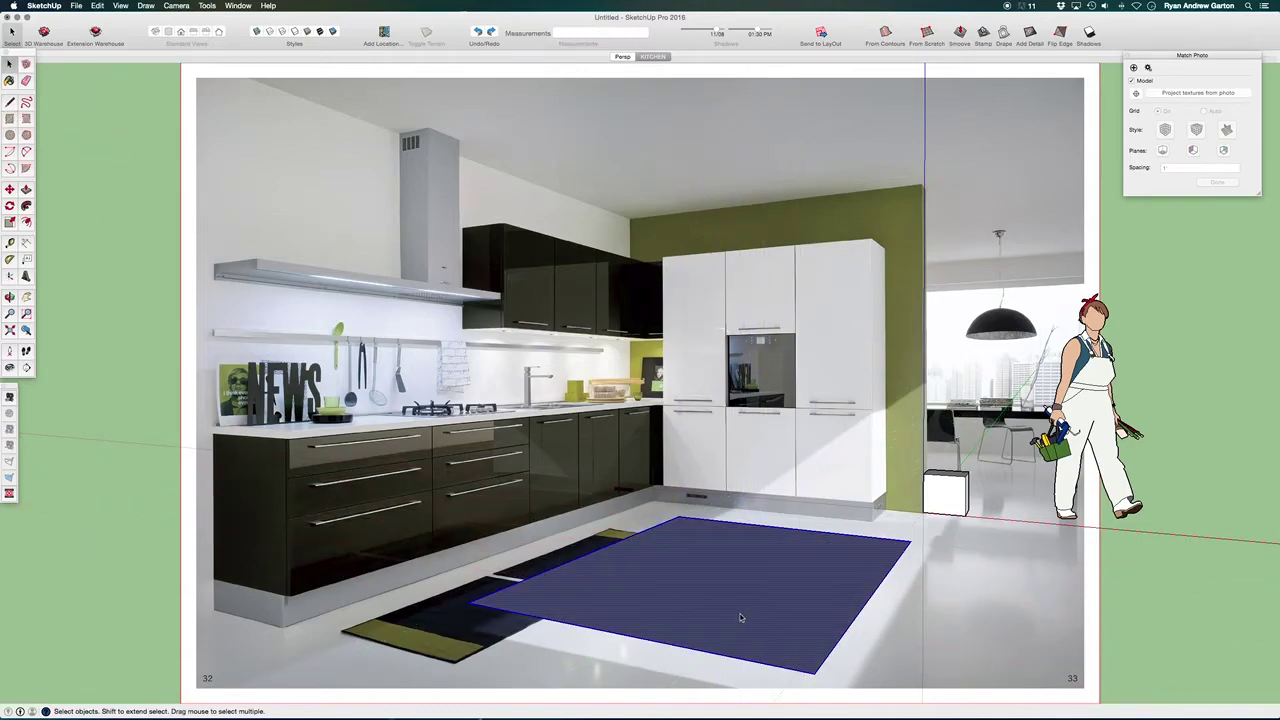
{"action": "key", "text": "p"}
{"action": "left_click", "coordinate": [741, 610]}
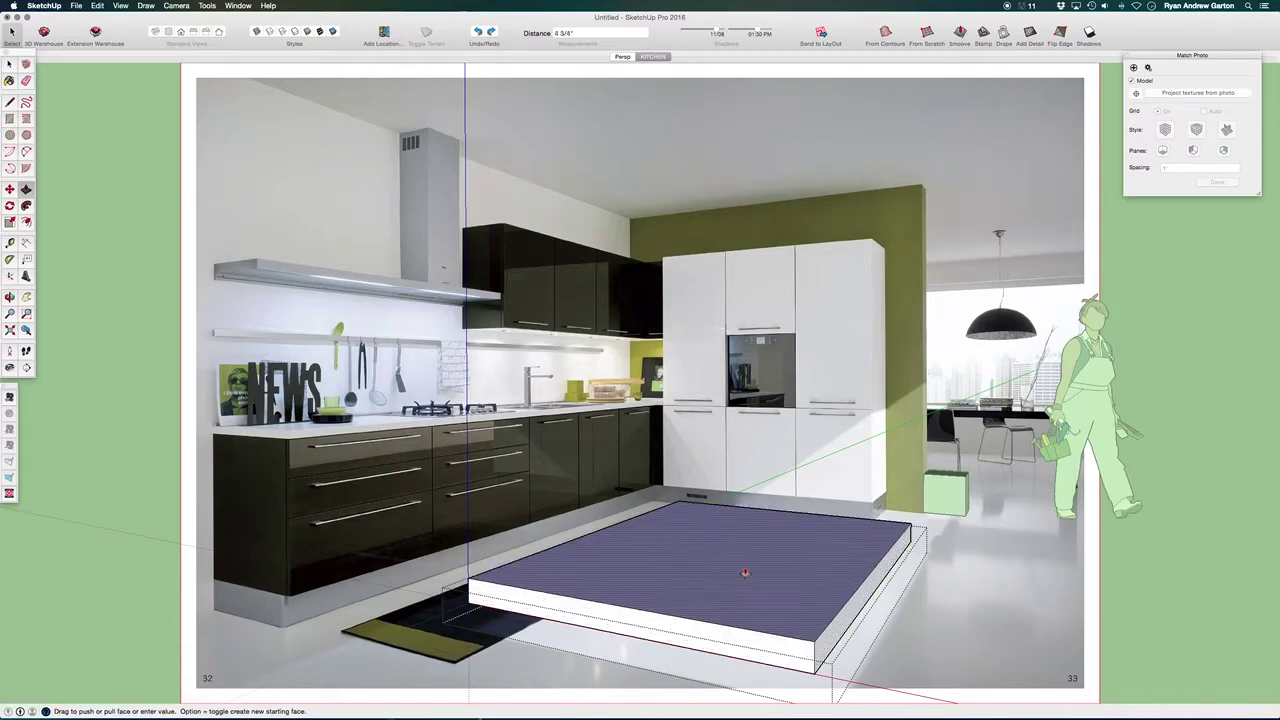
{"action": "left_click", "coordinate": [731, 286]}
{"action": "scroll", "coordinate": [651, 503], "scroll_direction": "down", "scroll_amount": 3}
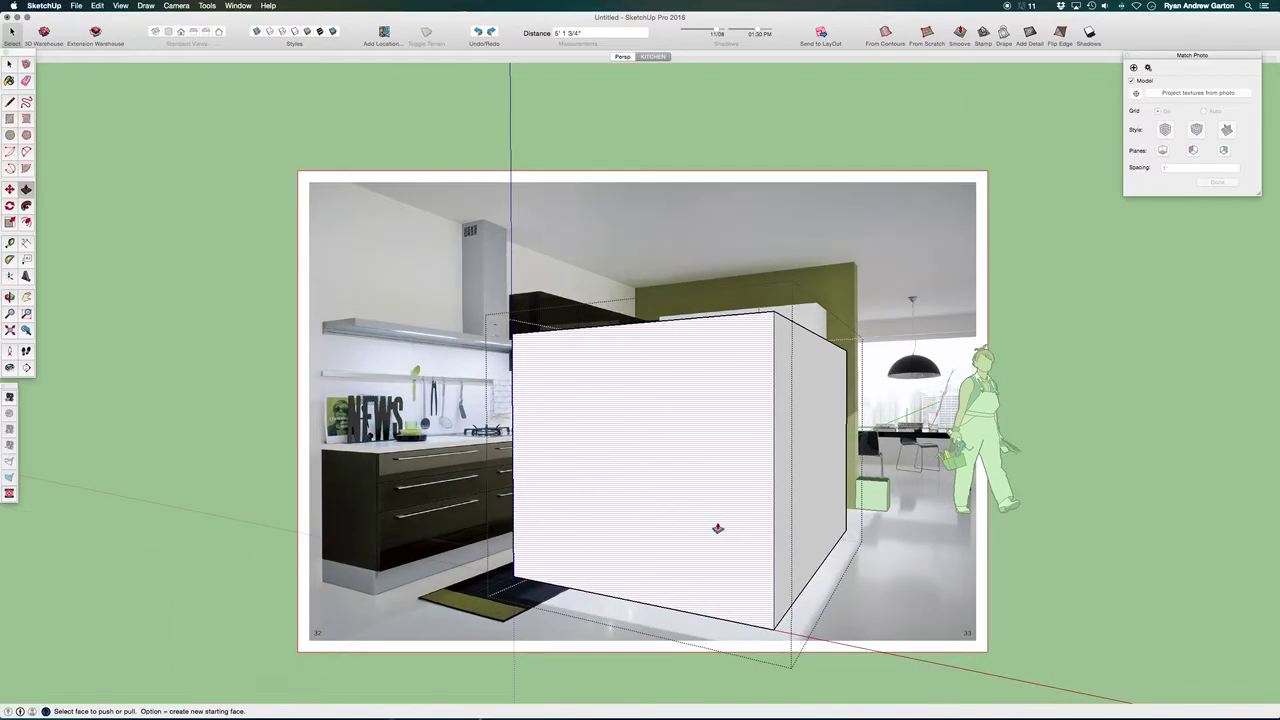
{"action": "left_click", "coordinate": [717, 528]}
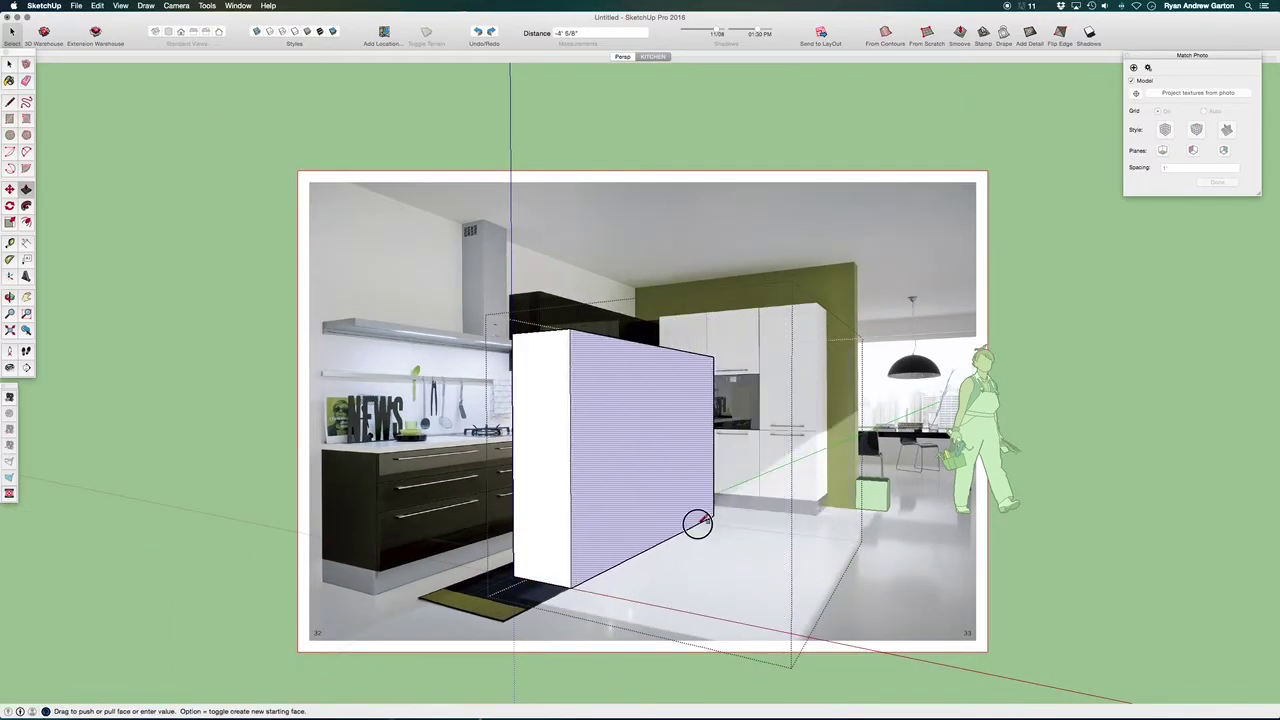
{"action": "left_click", "coordinate": [697, 524]}
Step: Move the box to the right of the figure
{"action": "key", "text": "space"}
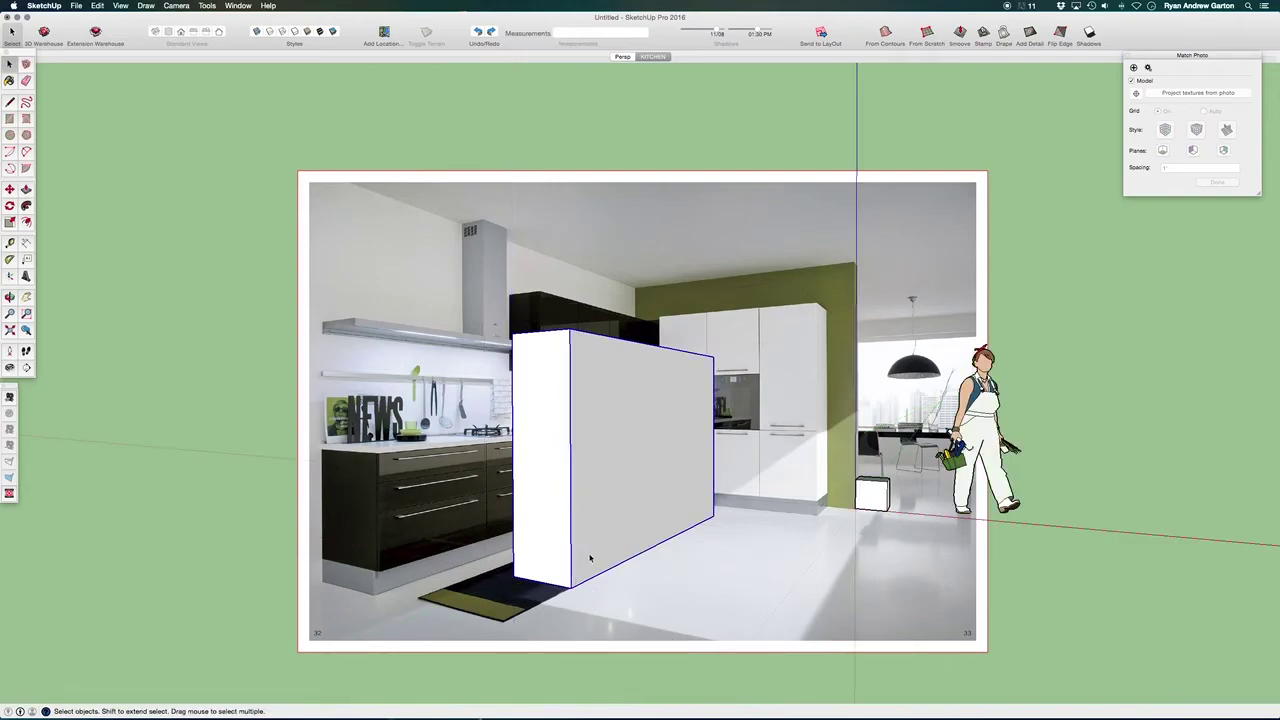
{"action": "key", "text": "m"}
{"action": "left_click", "coordinate": [672, 561]}
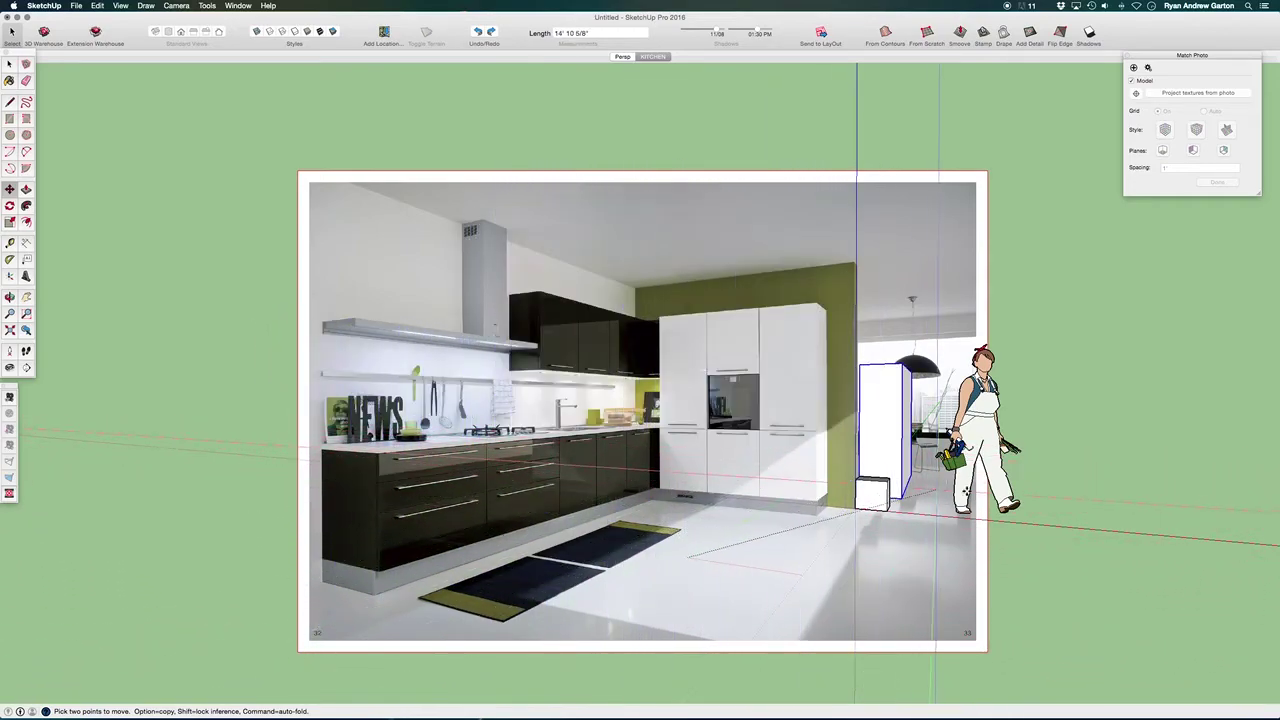
{"action": "left_click", "coordinate": [1125, 512]}
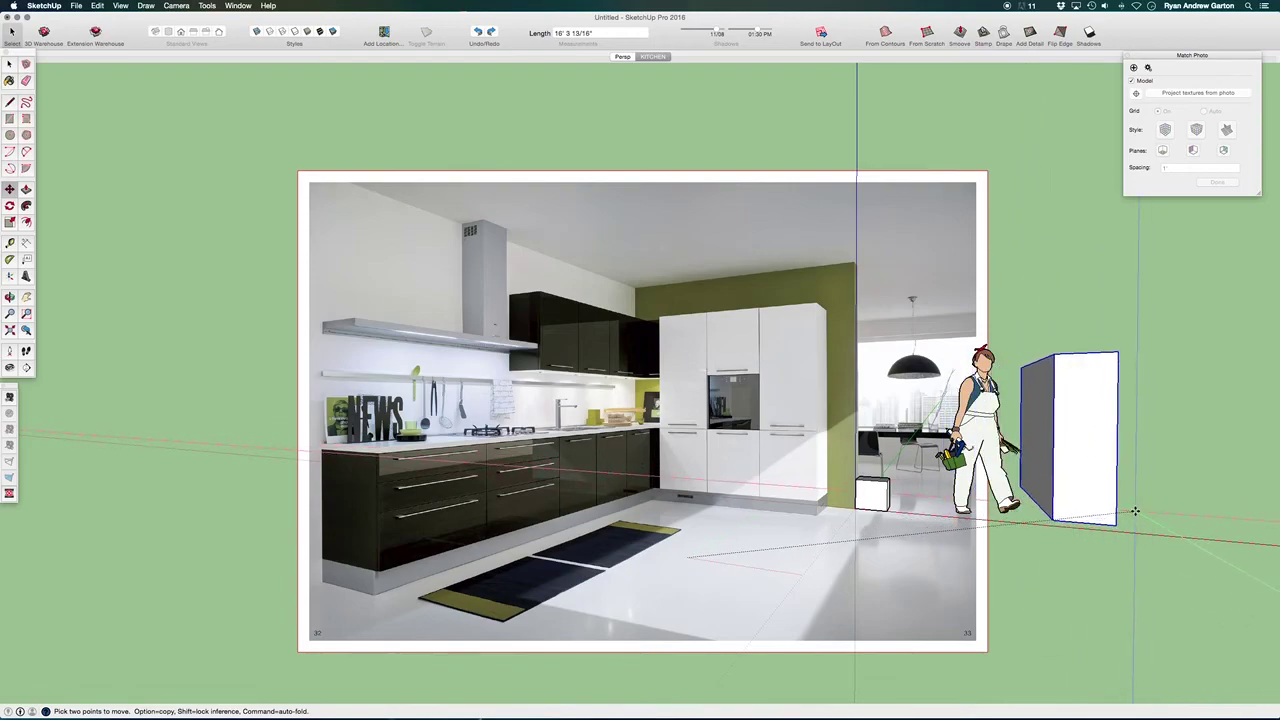